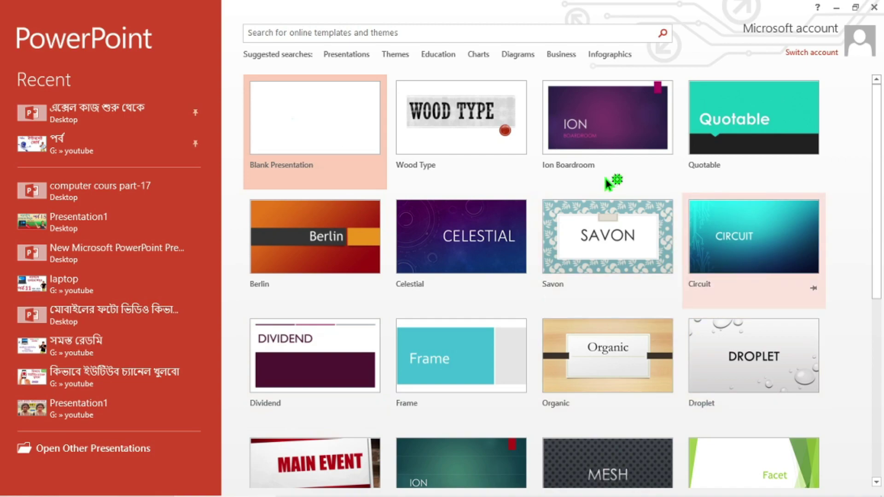
Step: Look through the available templates and create a blank presentation
click(563, 383)
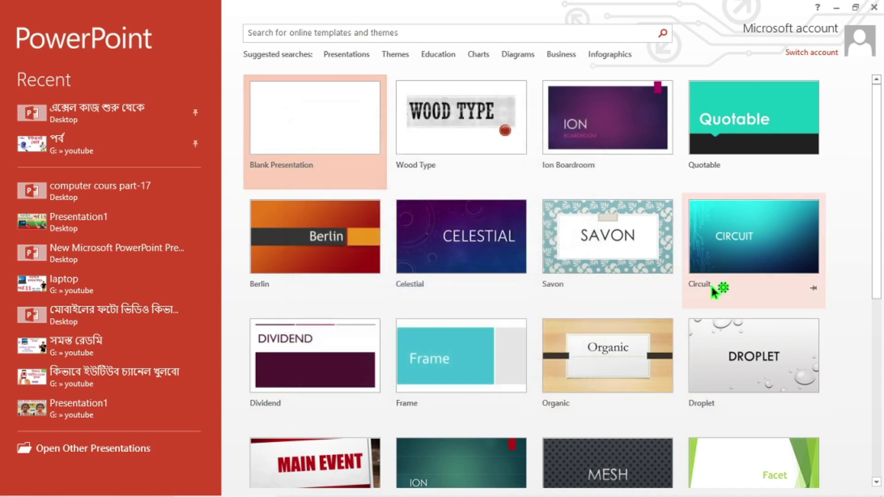
scroll(711, 288, down, 5)
scroll(700, 293, down, 1)
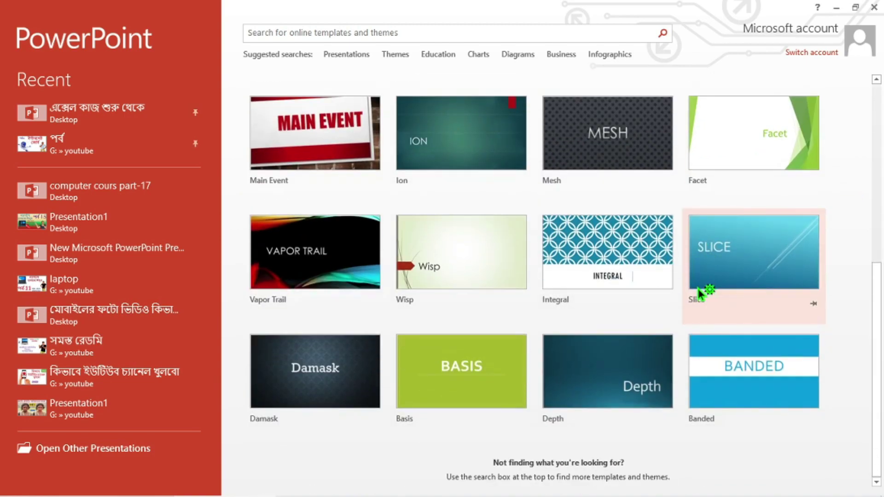
scroll(700, 292, up, 6)
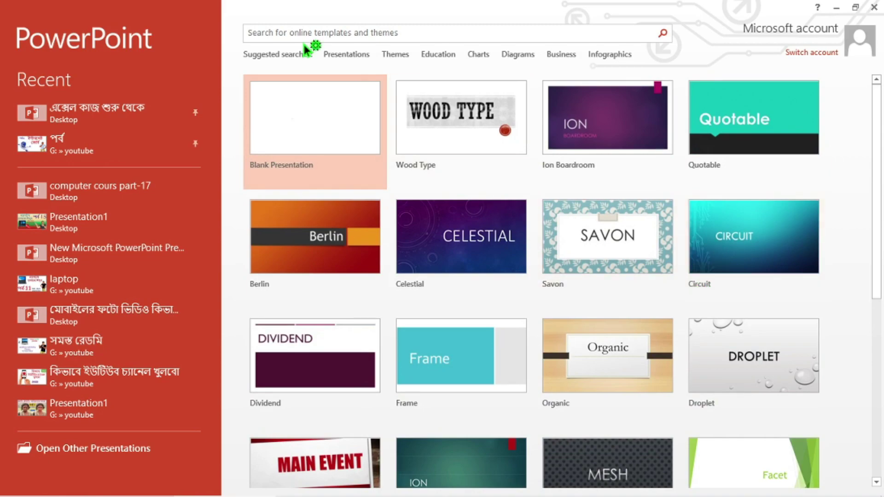
click(298, 126)
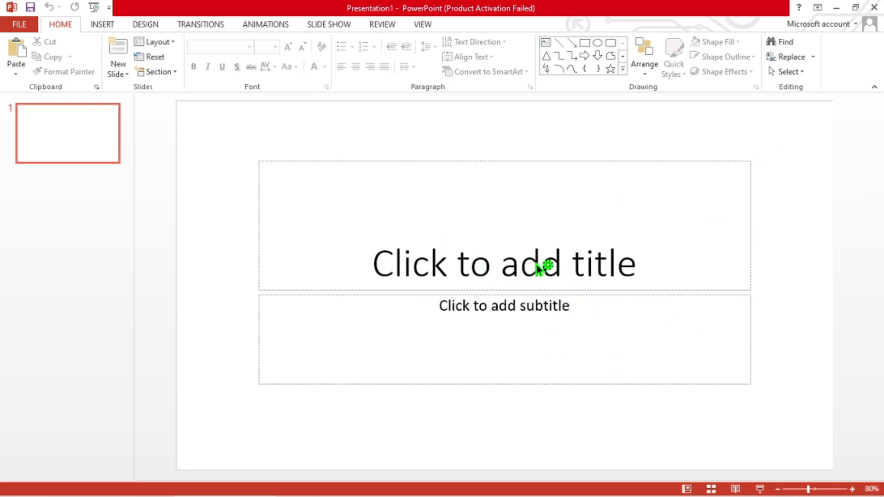
Step: Cut the title and subtitle placeholders from the first slide to leave it empty
click(746, 166)
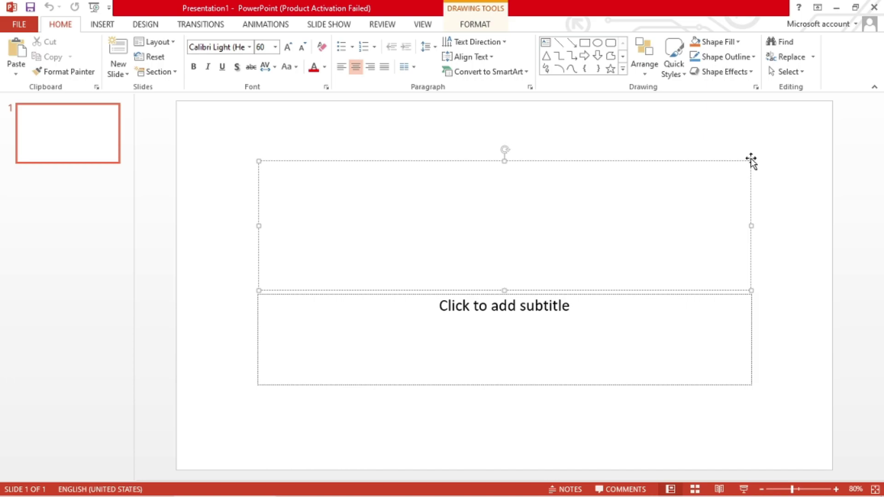
right_click(572, 160)
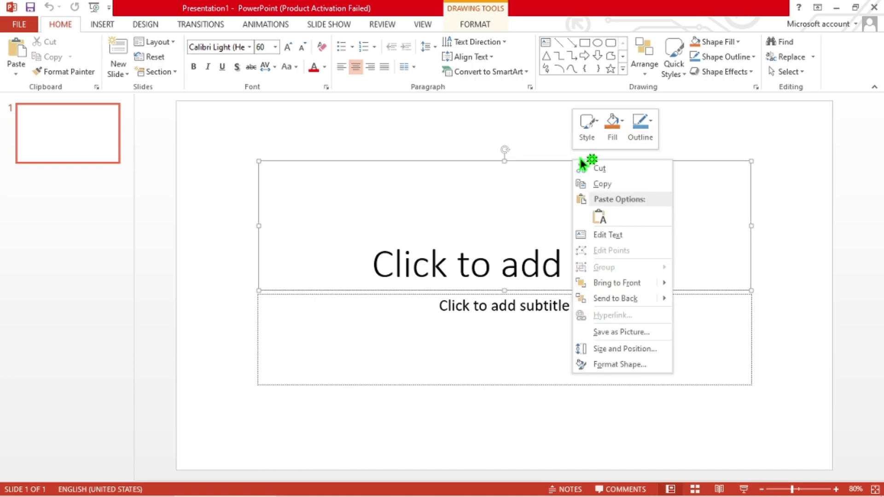
click(598, 166)
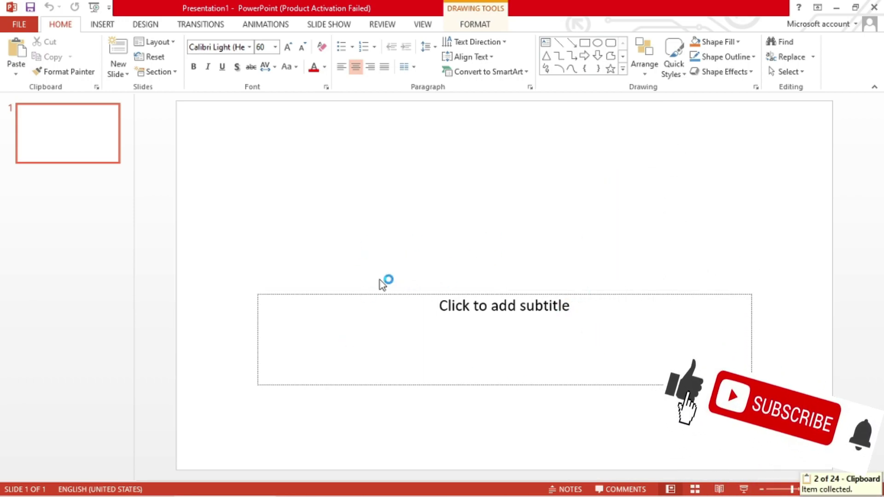
click(418, 292)
right_click(419, 292)
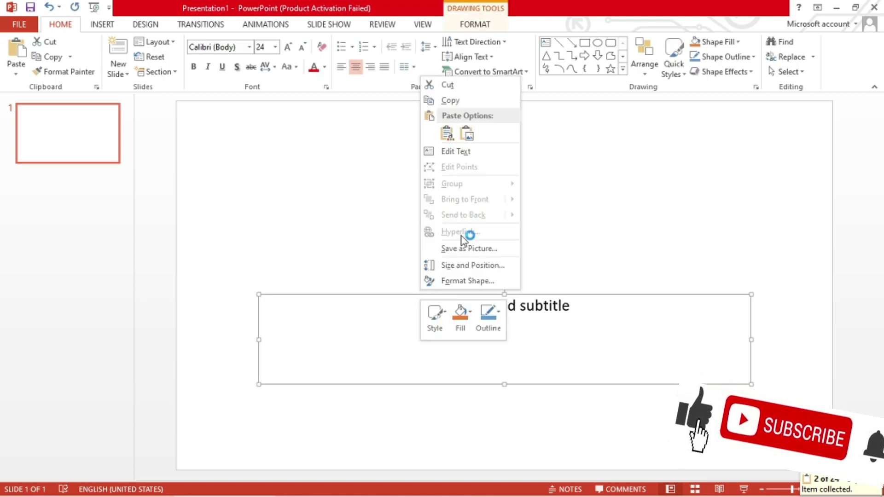
click(469, 89)
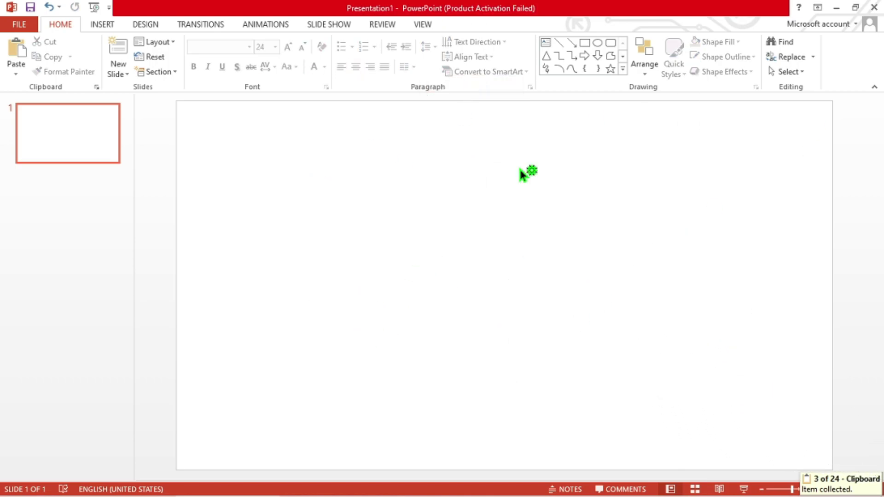
Step: Switch to Chrome and run a Google image search for "copyright free baby"
click(838, 8)
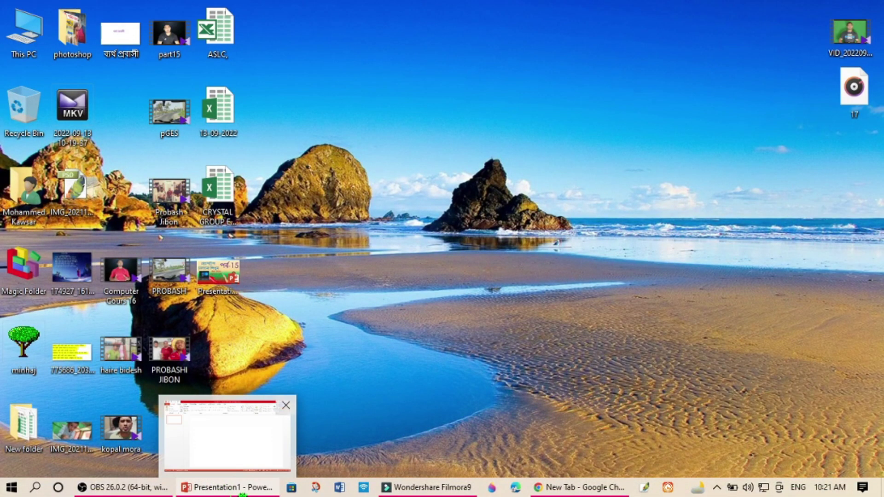
click(584, 491)
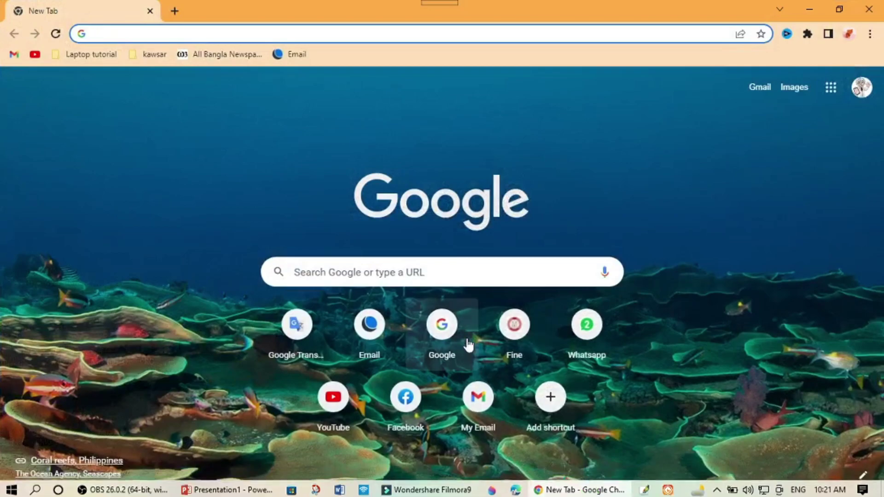
click(421, 275)
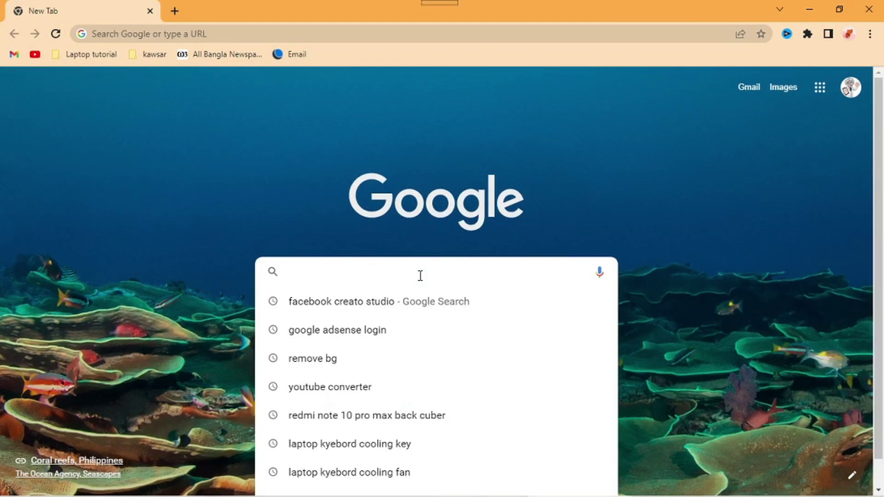
text(copy)
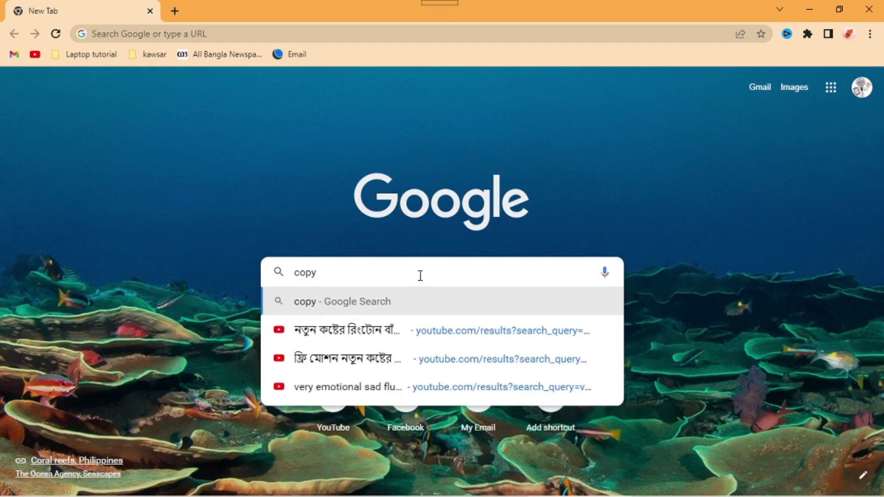
text(right)
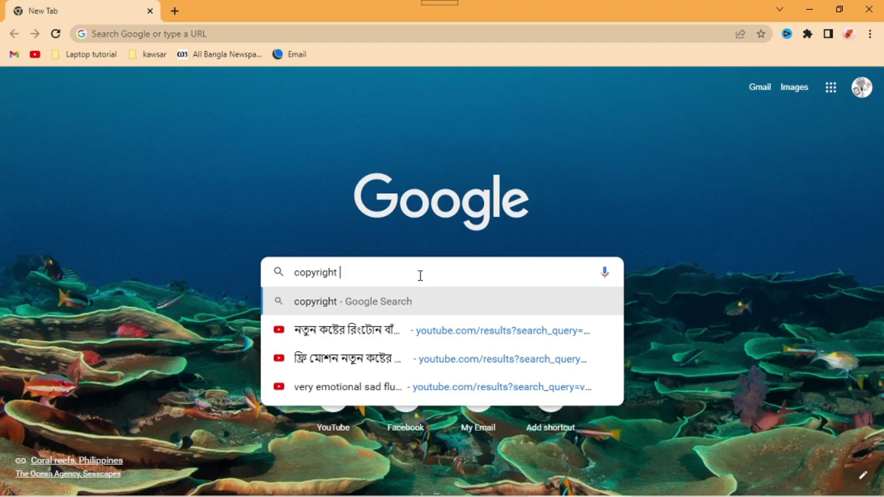
text( free)
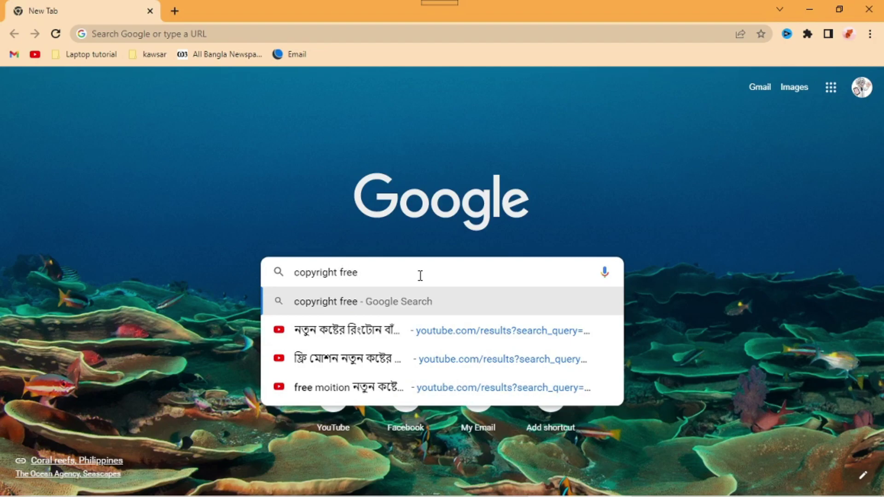
text(baby )
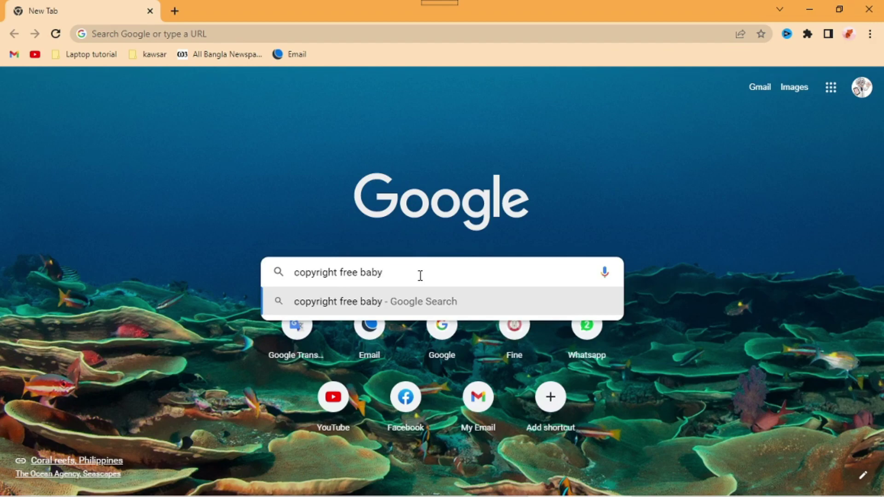
text(gir)
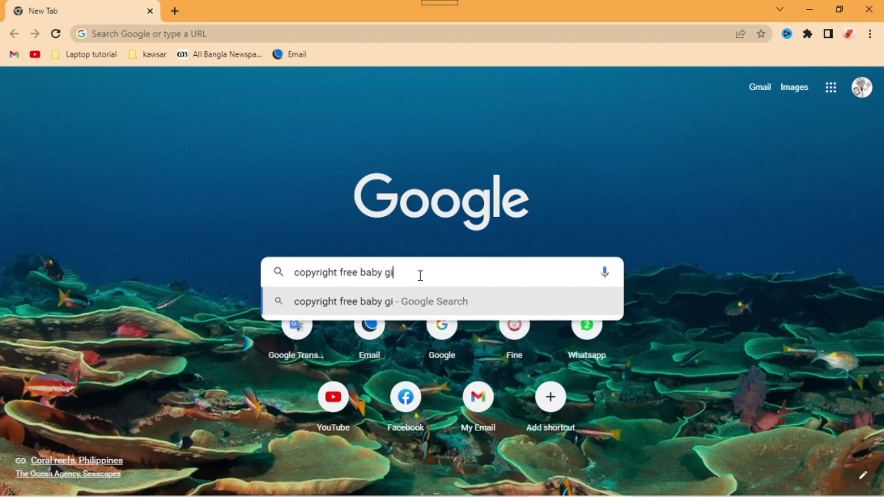
key(BackSpace)
key(BackSpace)
key(BackSpace)
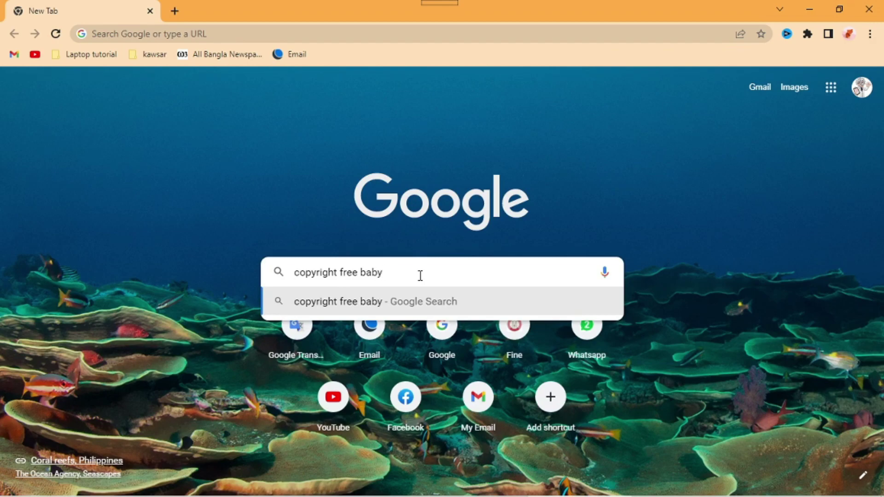
key(Return)
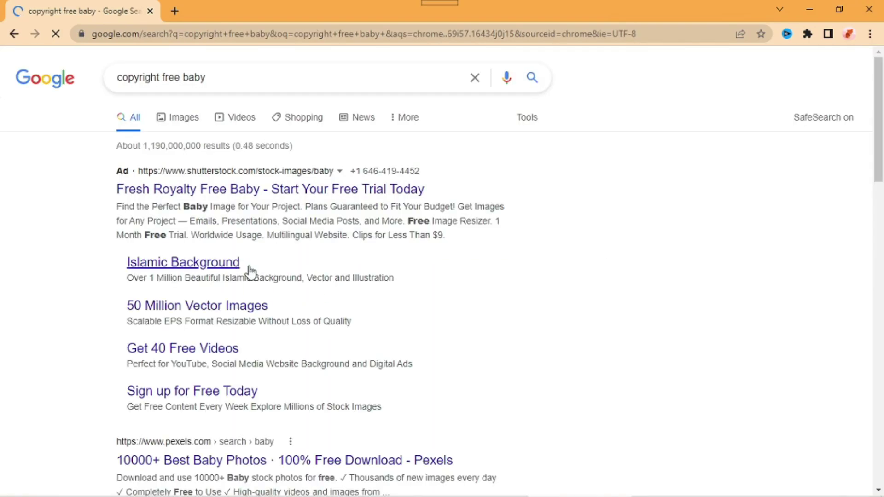
click(174, 117)
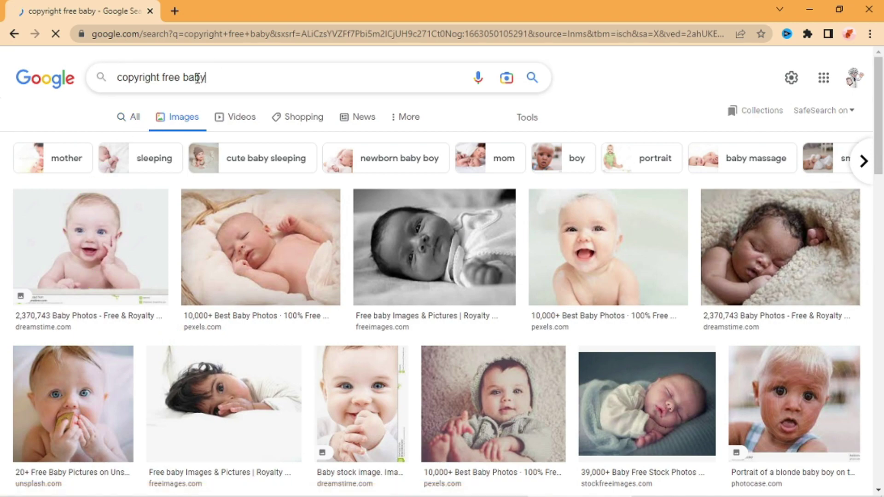
Step: Replace "baby" with "girld" in the image search query and run the search
drag(205, 77, 186, 80)
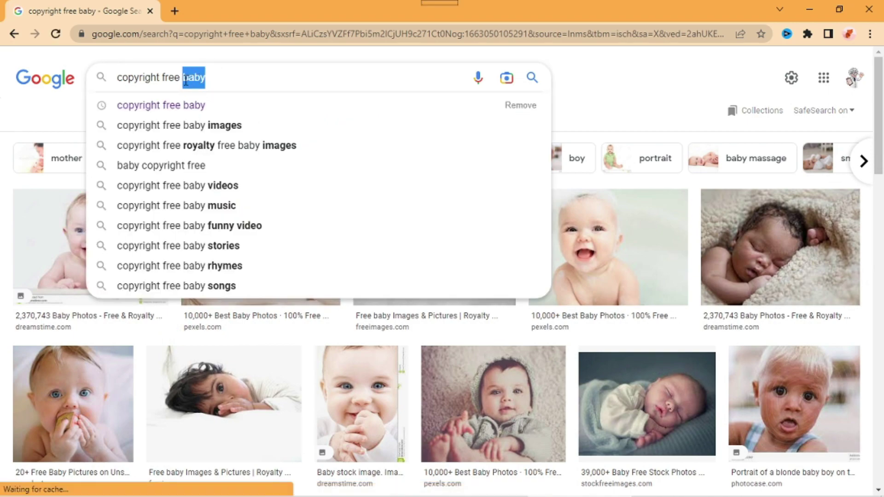
key(BackSpace)
text(girld)
key(Return)
Step: Browse the image results for a suitable copyright-free photo of a girl
scroll(498, 322, down, 3)
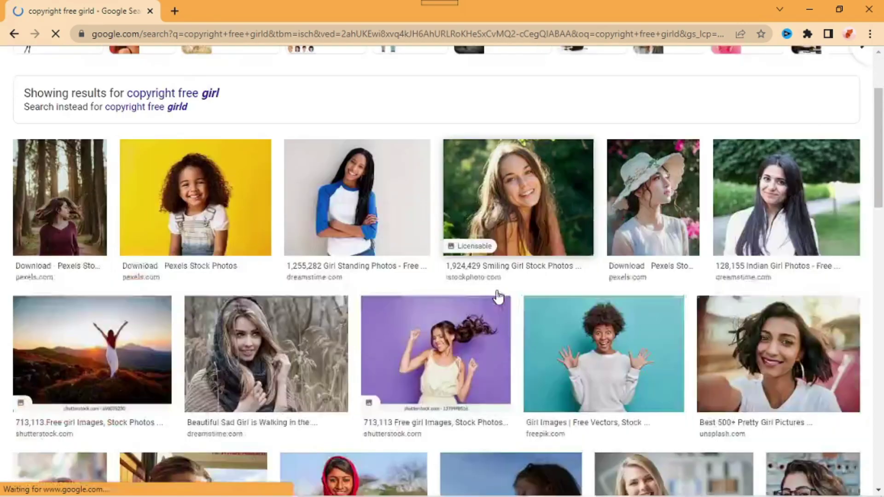
scroll(499, 297, down, 1)
scroll(498, 296, down, 5)
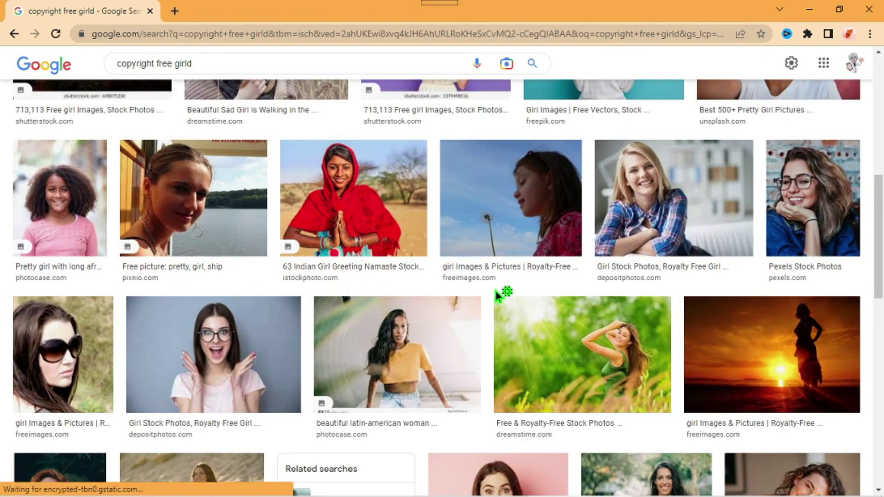
scroll(498, 295, down, 3)
scroll(498, 293, down, 3)
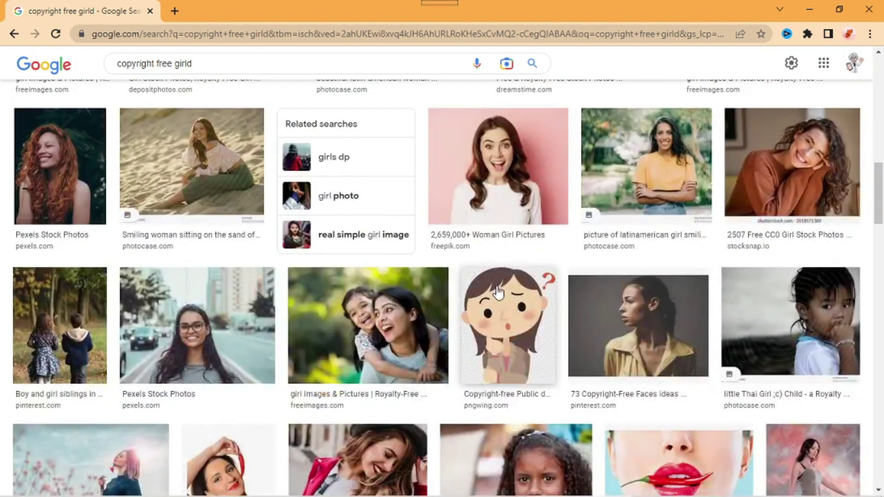
scroll(499, 292, down, 6)
scroll(499, 271, down, 3)
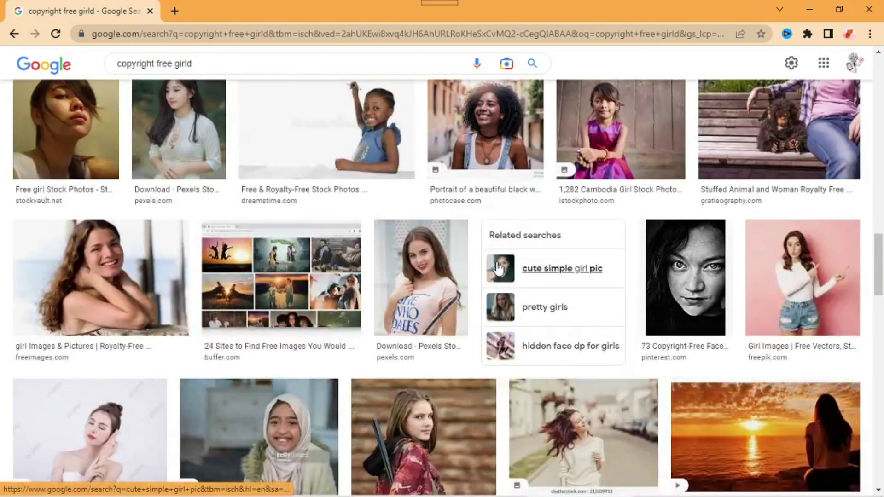
scroll(498, 269, down, 5)
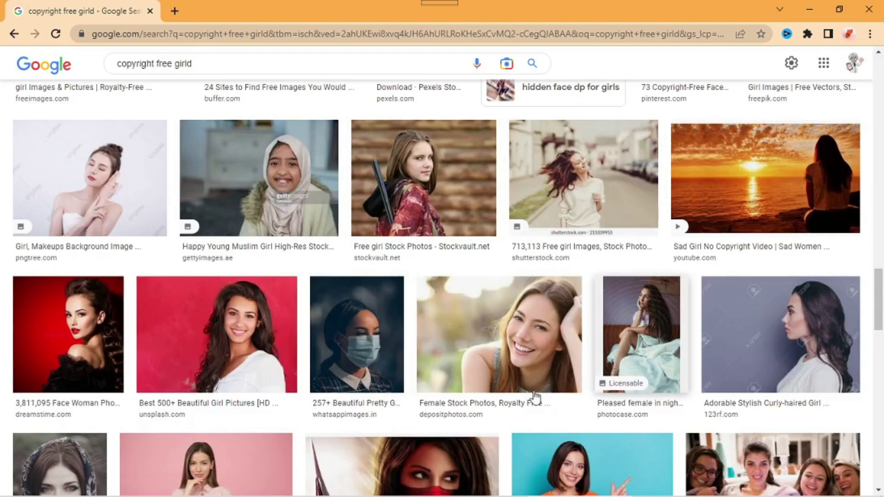
scroll(574, 355, down, 3)
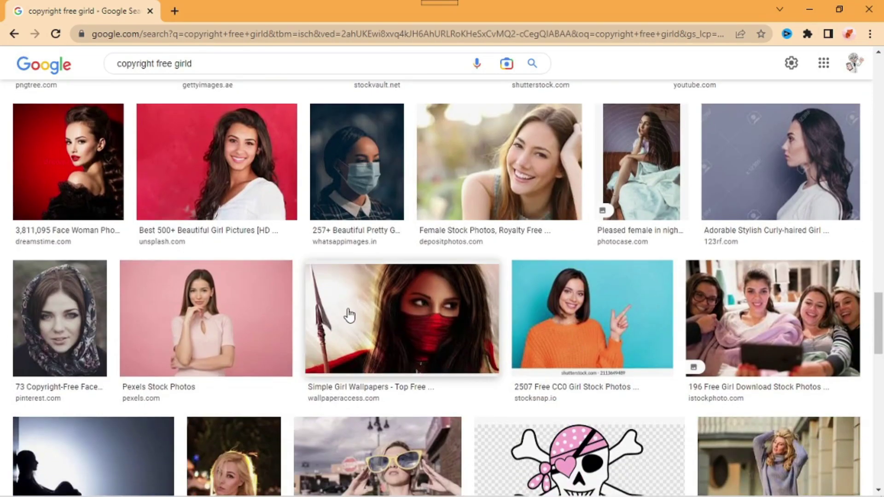
Step: Refine the image search to "copyright free village girld"
scroll(349, 315, up, 15)
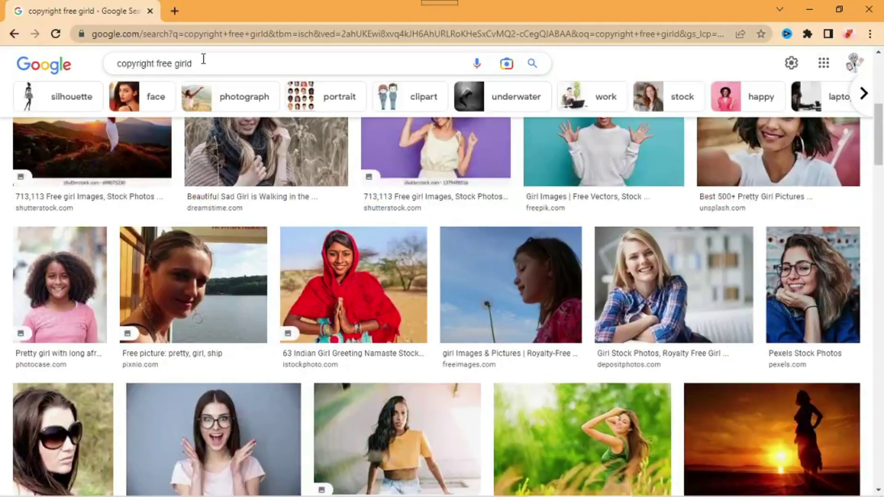
click(203, 58)
key(Return)
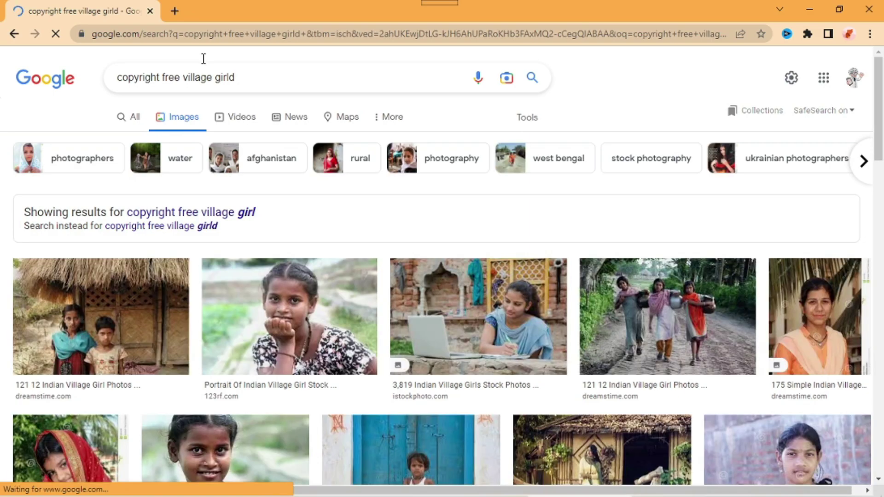
Step: Open the iStock photo of the woman in a blue sari holding a phone and save it to the Desktop as a JPEG image
scroll(425, 203, down, 4)
scroll(424, 203, down, 5)
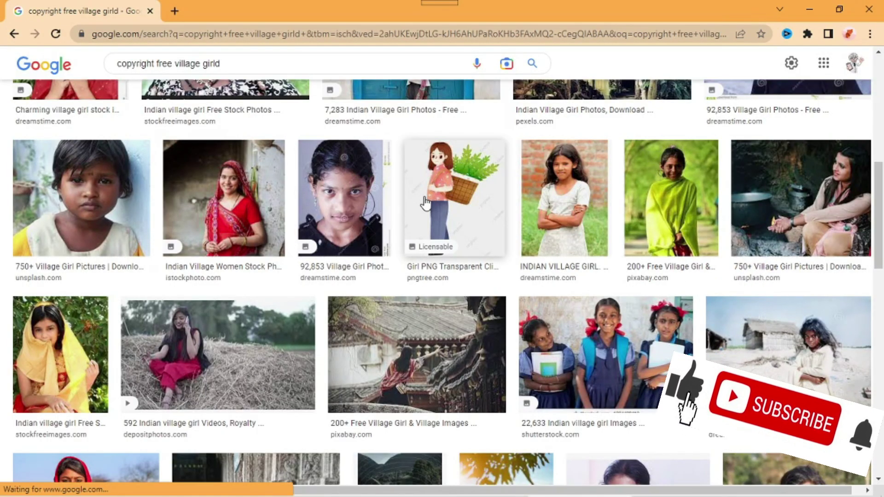
scroll(425, 203, down, 7)
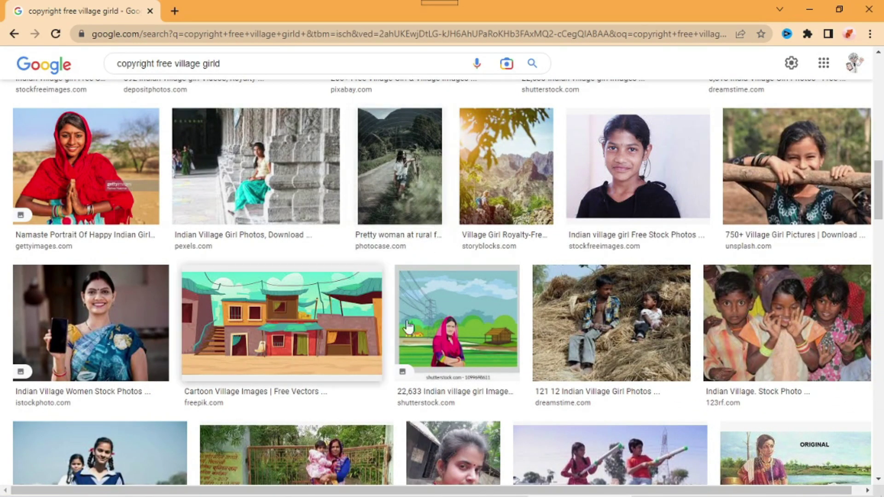
click(95, 350)
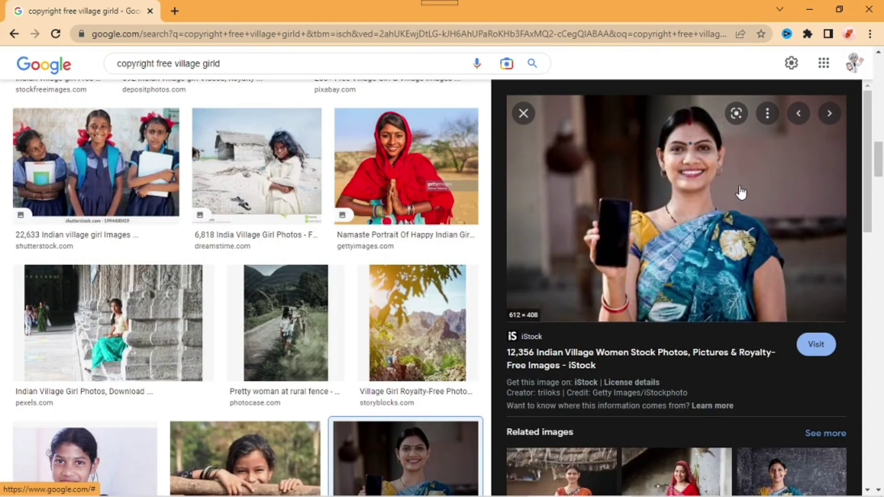
right_click(709, 182)
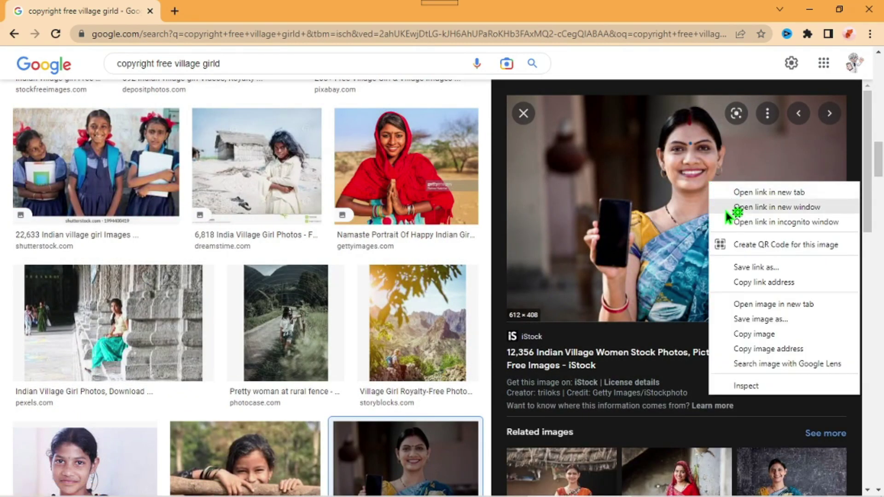
click(772, 318)
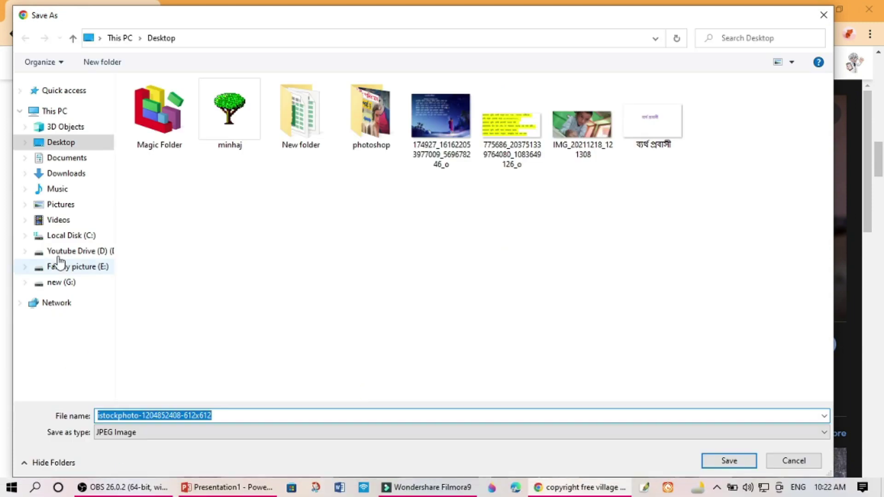
click(737, 461)
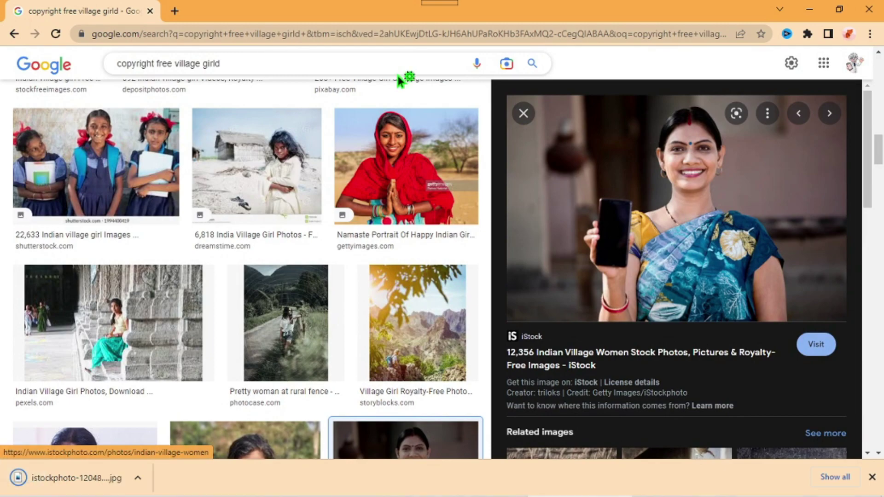
Step: Close the iStock photo preview and change the image search to "bangladesh actor purnima"
click(523, 113)
scroll(550, 280, down, 10)
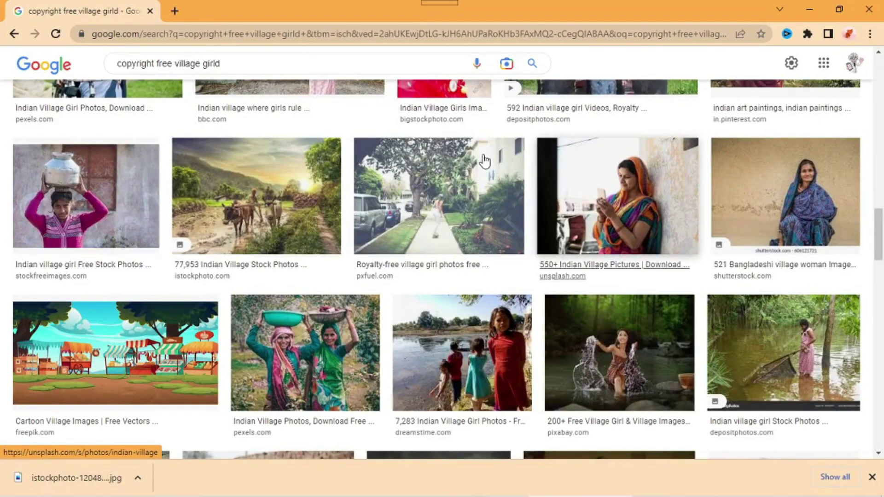
scroll(485, 162, up, 15)
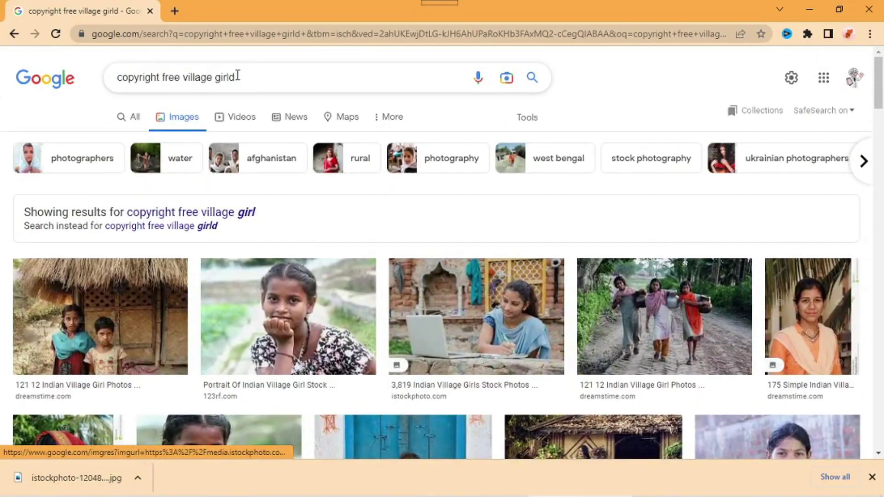
drag(237, 76, 186, 78)
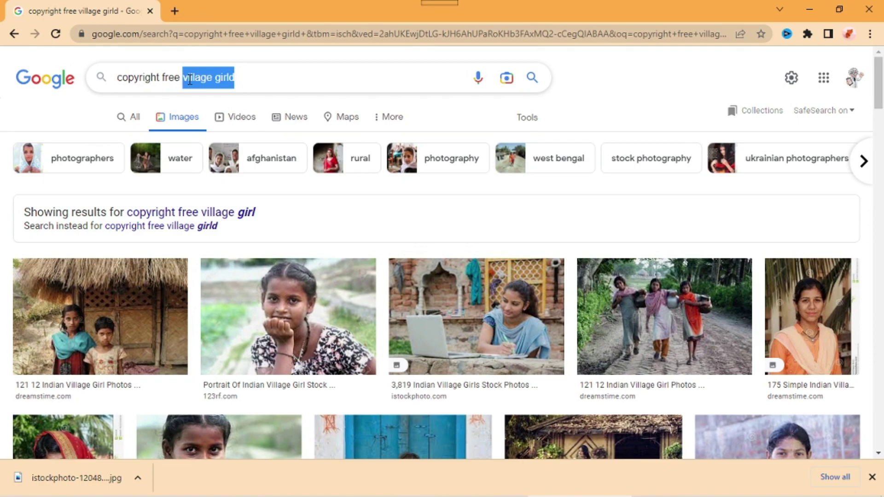
key(BackSpace)
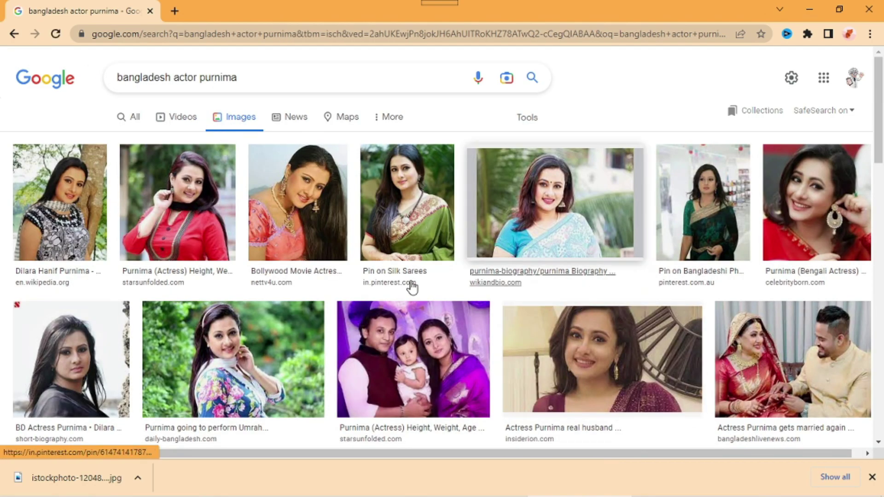
Step: Browse the image results and preview several portraits of the actress to choose a suitable photo
click(428, 226)
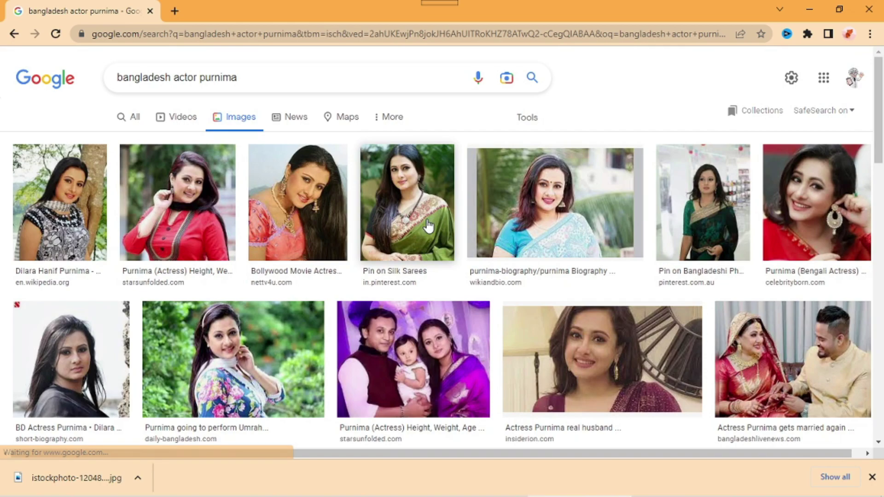
scroll(849, 302, down, 5)
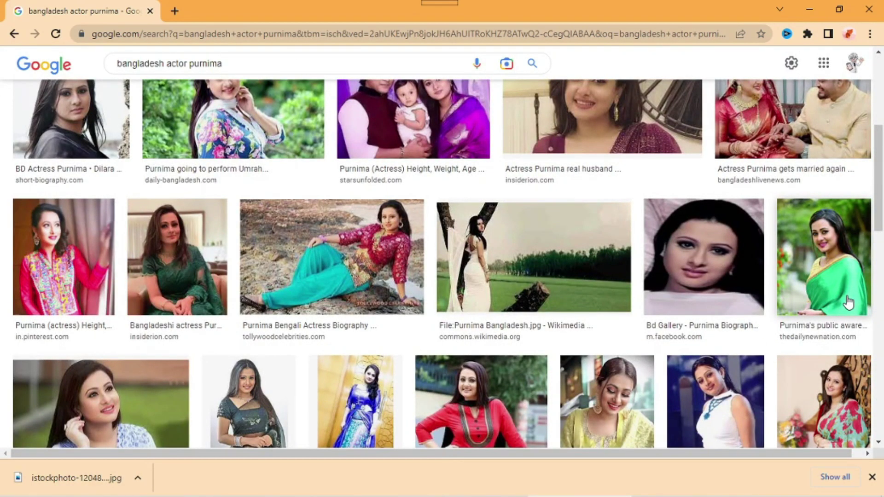
scroll(848, 303, down, 6)
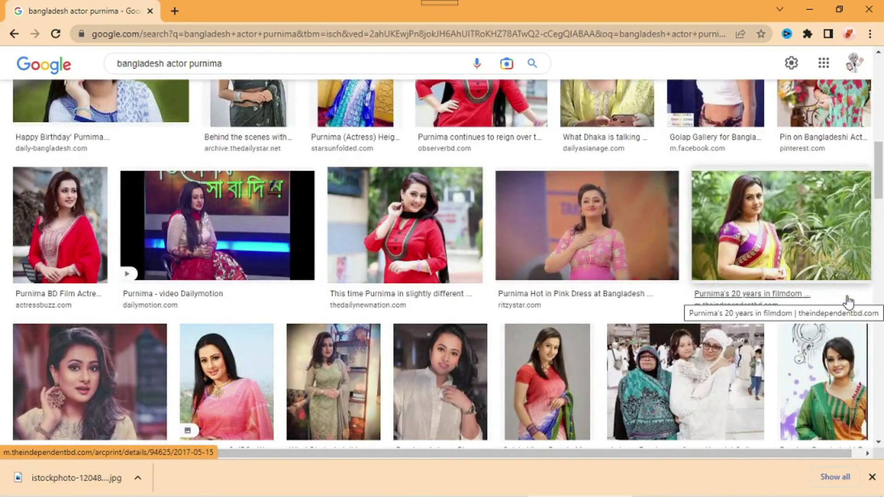
scroll(849, 302, down, 5)
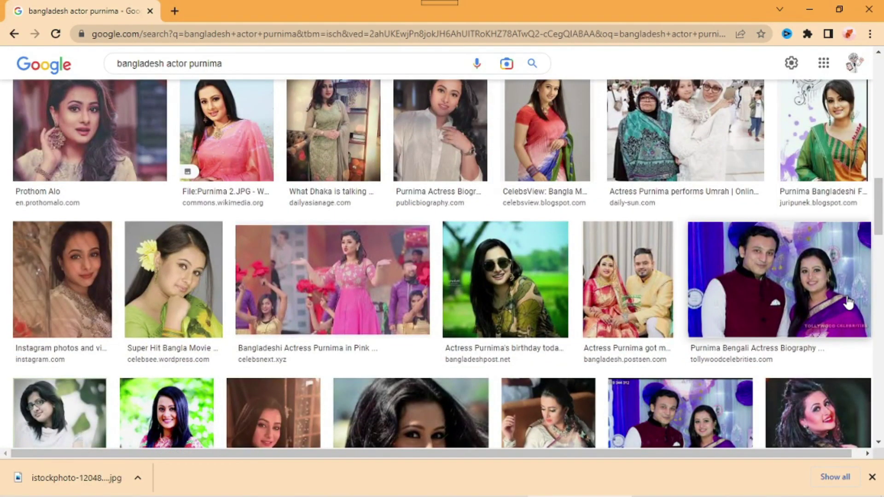
scroll(849, 302, down, 15)
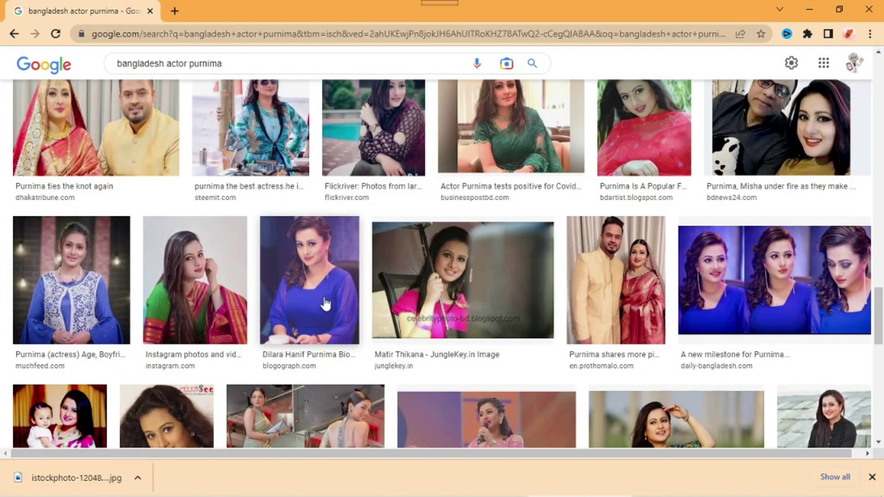
scroll(325, 304, down, 5)
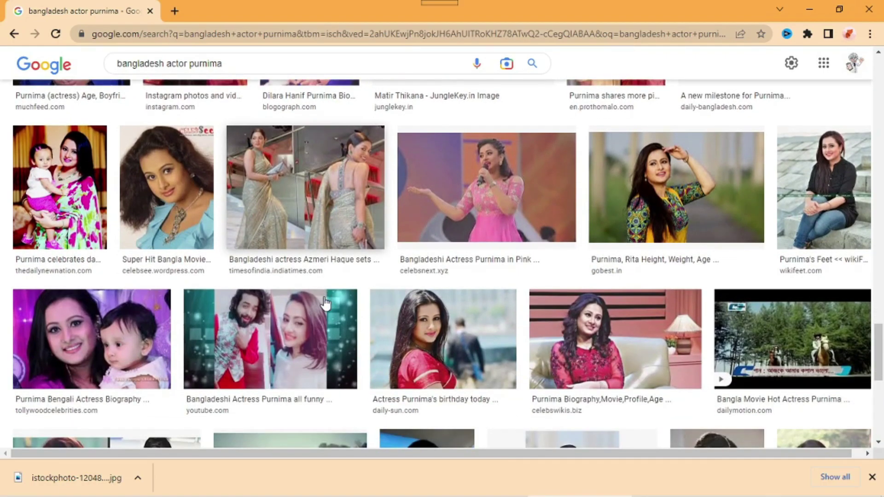
scroll(325, 304, down, 3)
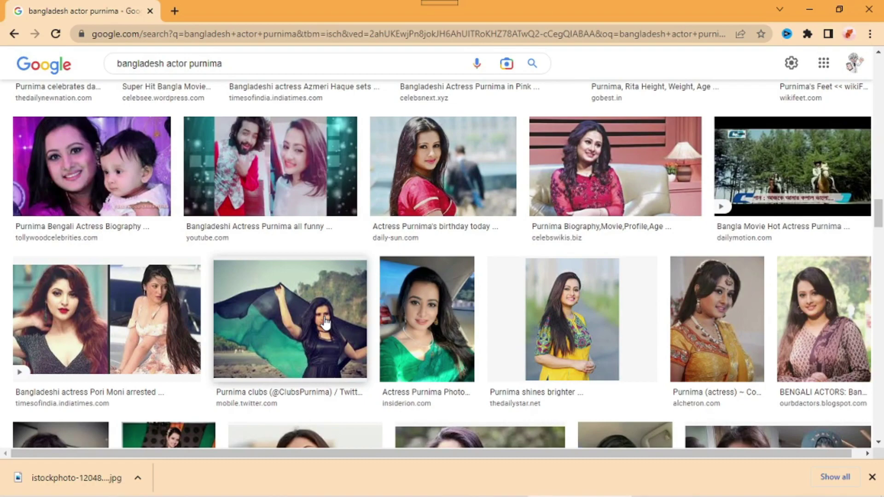
click(446, 332)
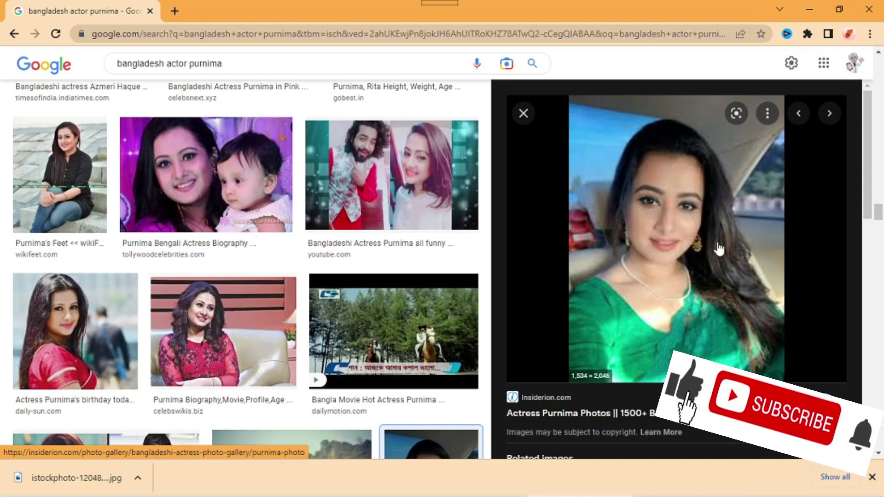
scroll(696, 251, down, 8)
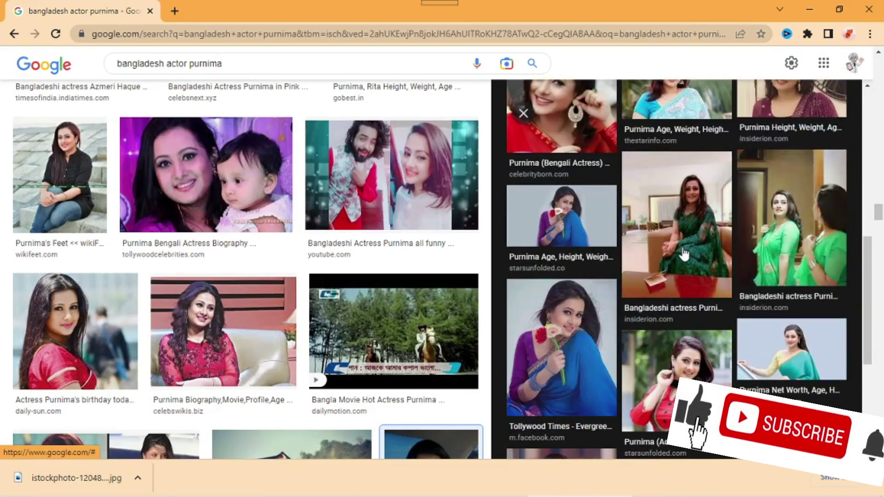
scroll(300, 301, down, 9)
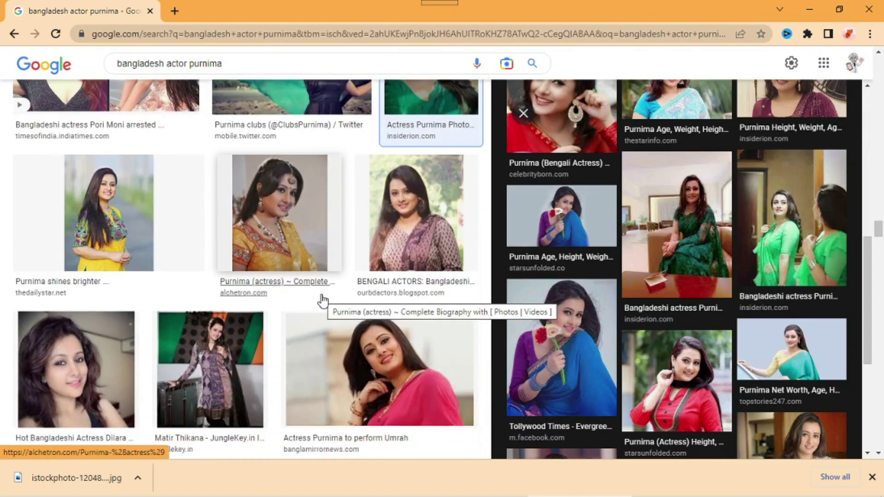
click(421, 246)
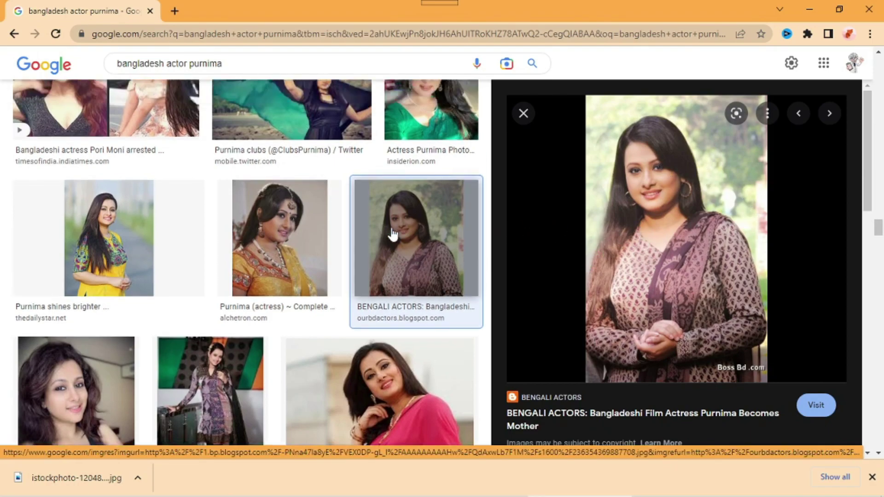
scroll(393, 235, up, 5)
scroll(393, 235, up, 3)
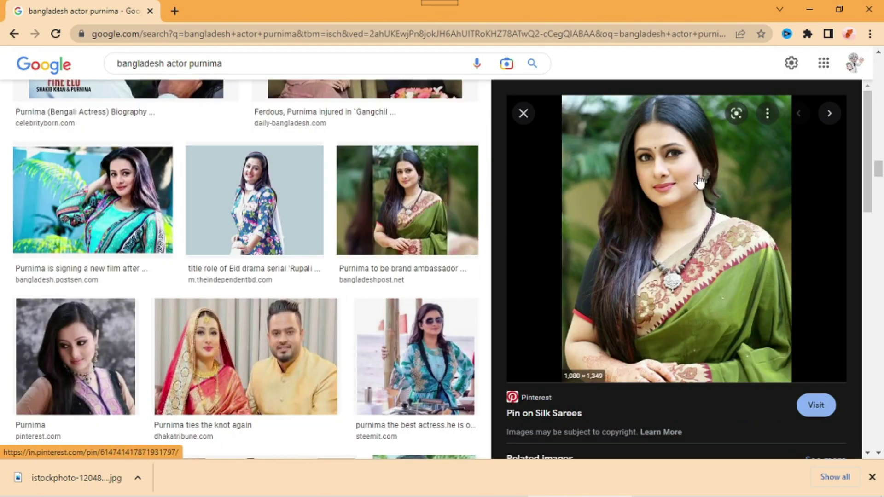
right_click(701, 179)
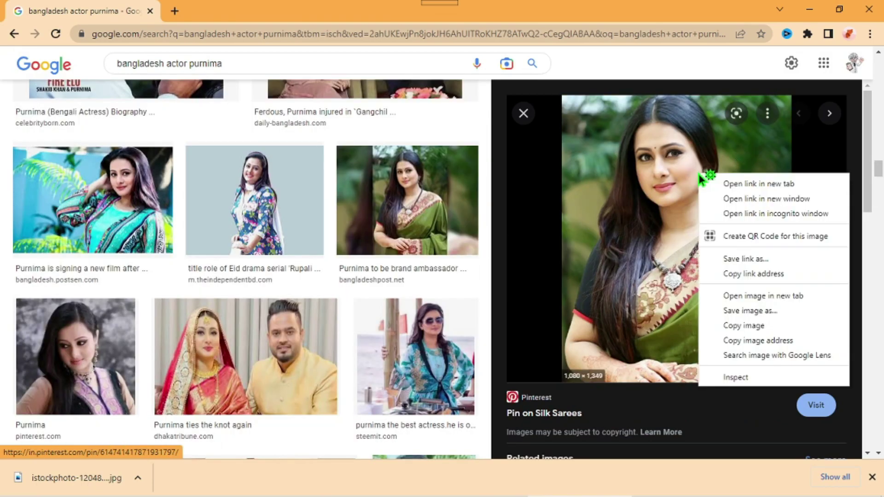
click(753, 312)
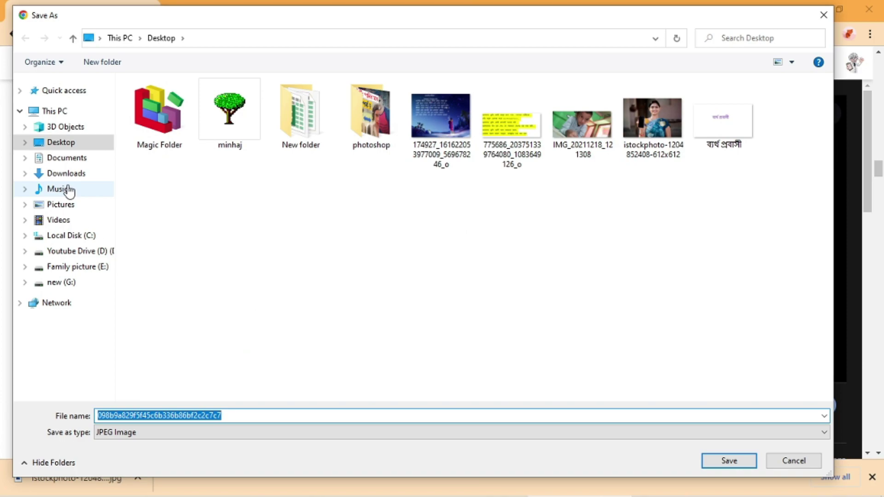
click(823, 14)
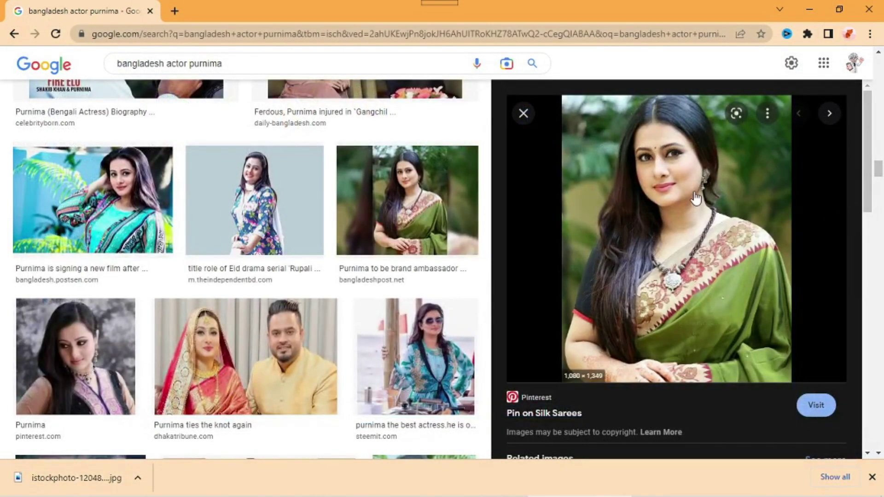
Step: Save the Pinterest photo of the woman in the green saree to the Desktop as a JPEG image
right_click(649, 152)
click(699, 288)
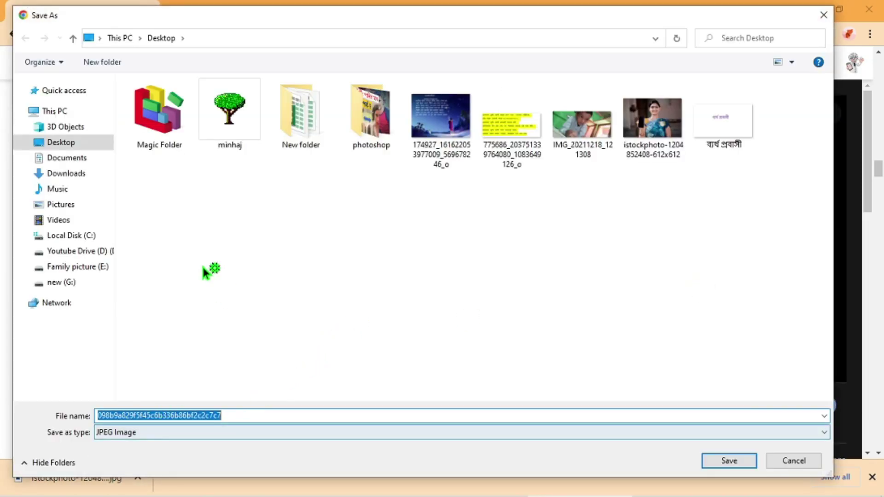
click(733, 460)
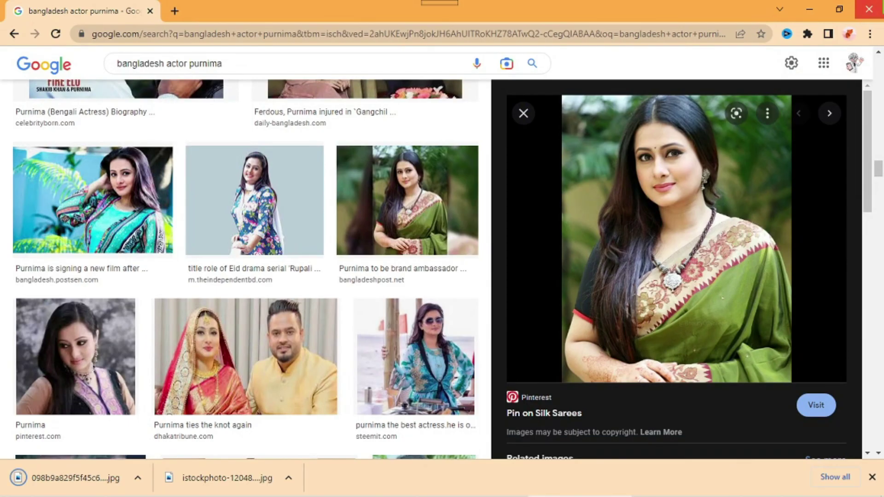
click(869, 9)
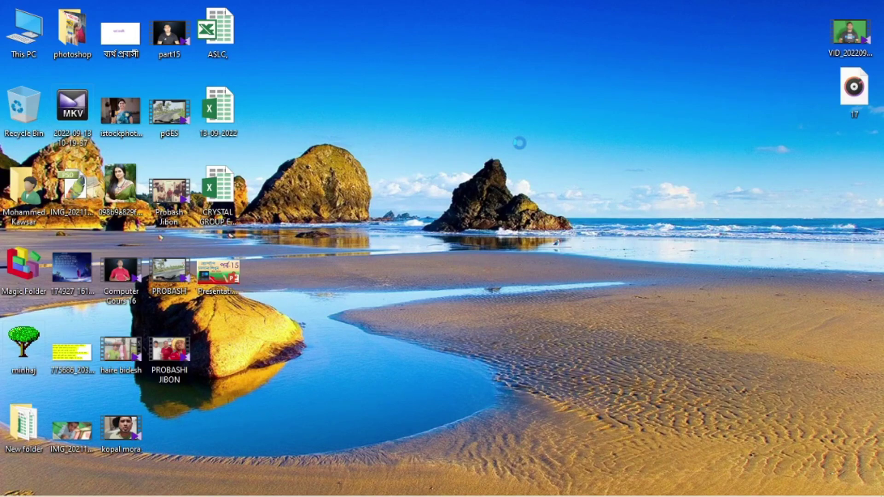
click(228, 488)
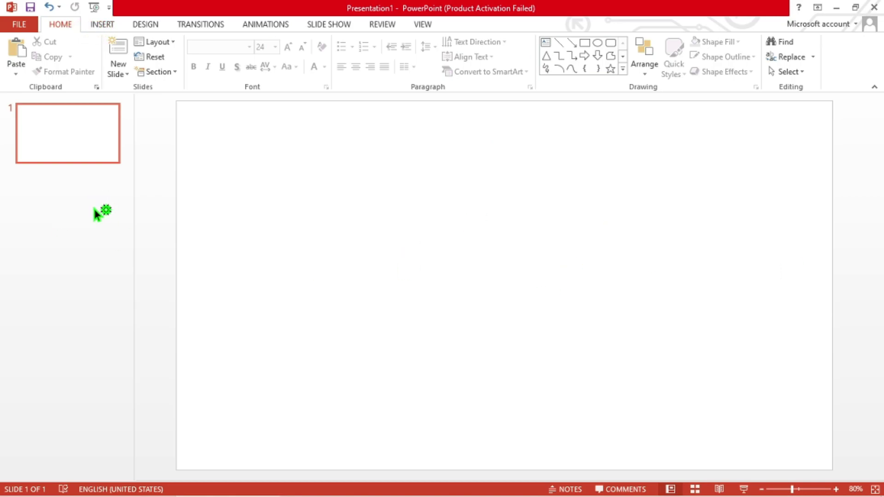
click(106, 24)
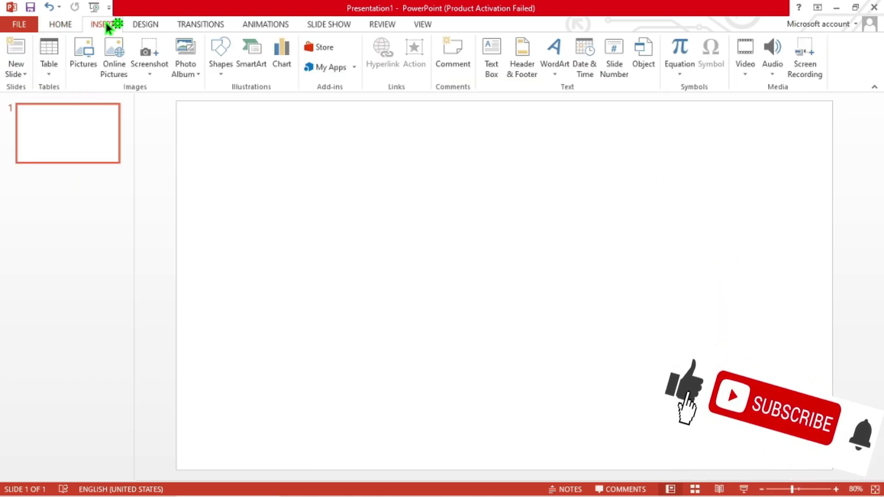
click(85, 64)
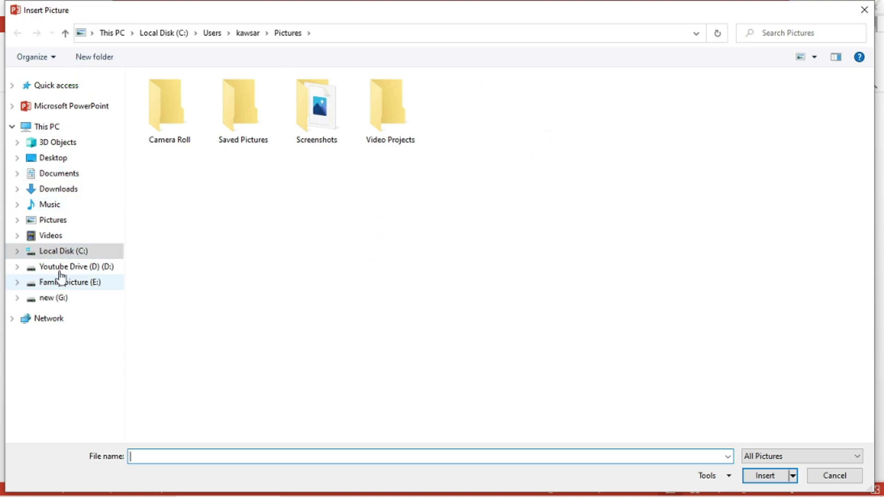
click(50, 164)
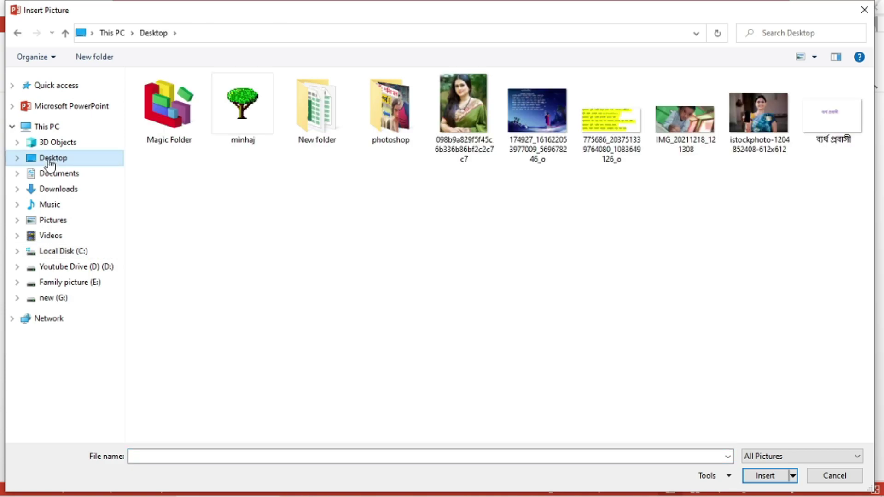
double_click(770, 118)
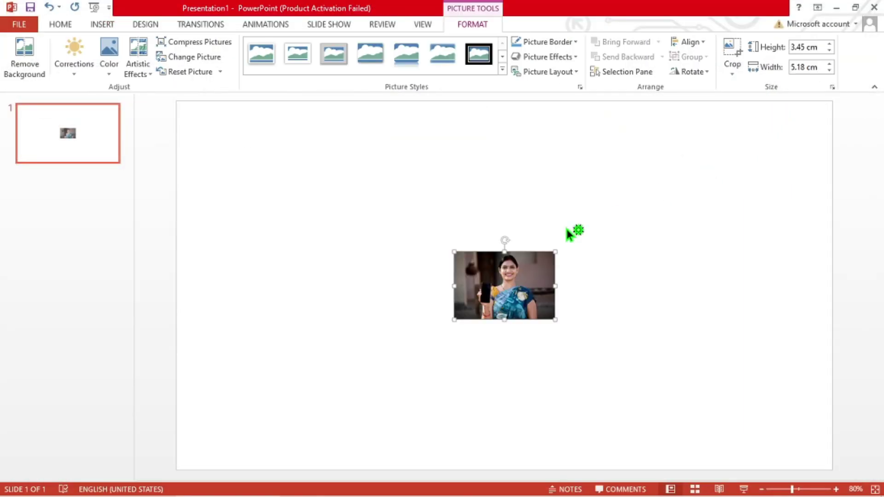
Step: Enlarge the photo of the woman holding a phone to about 15.5 cm high by 23.2 cm wide and shift it toward the slide's upper left
drag(554, 323, 668, 443)
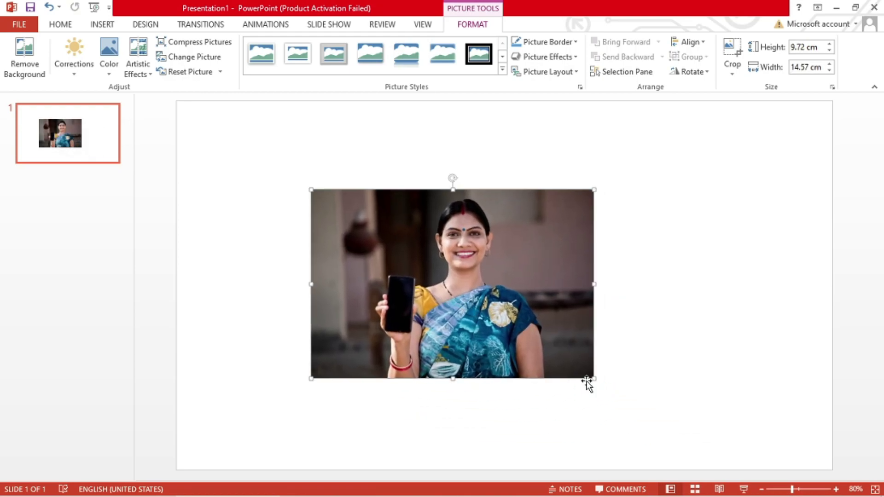
drag(594, 381, 535, 315)
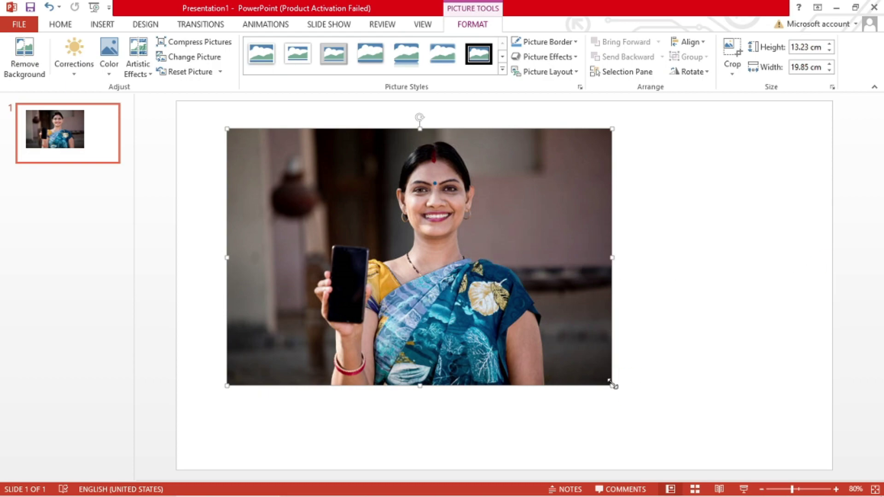
drag(612, 385, 677, 417)
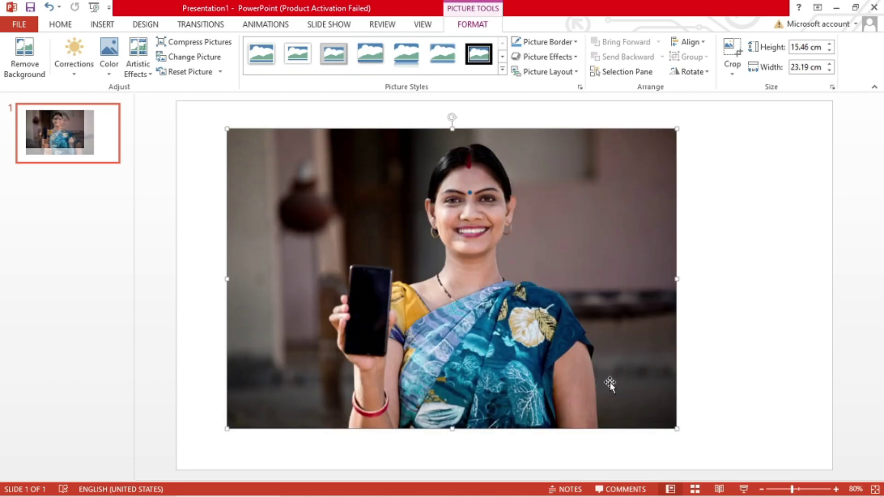
click(774, 252)
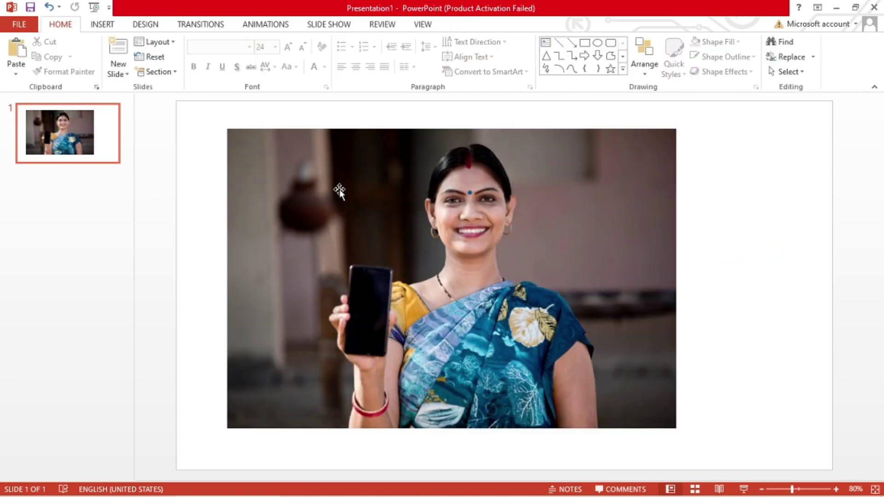
Step: Insert the green saree photo from the Desktop and move it over the first picture, aligned with the slide's top and bottom edges
click(96, 28)
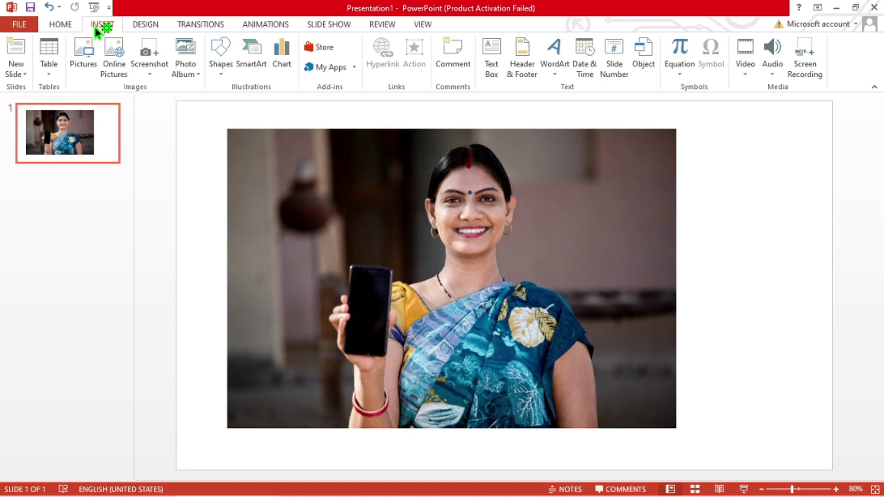
click(81, 52)
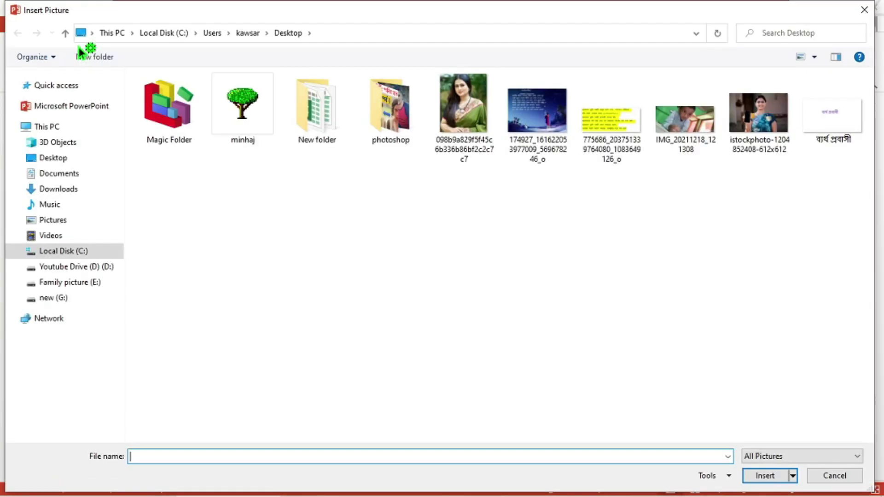
double_click(450, 124)
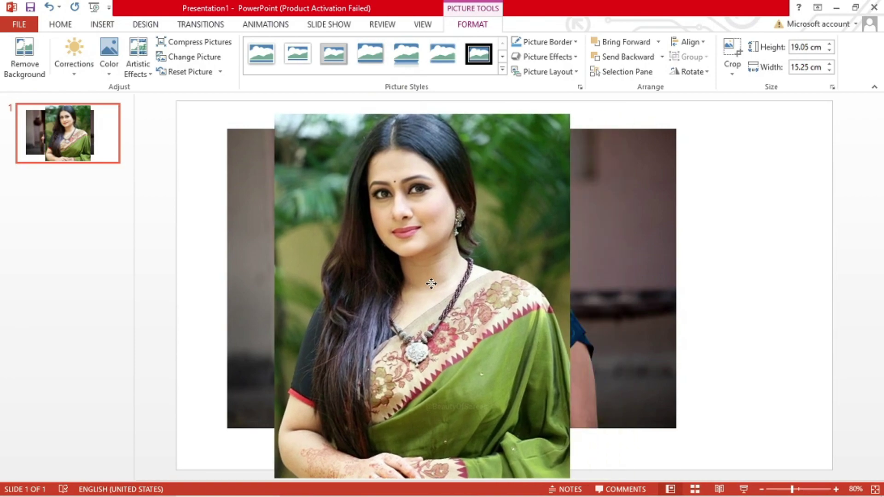
drag(431, 283, 453, 262)
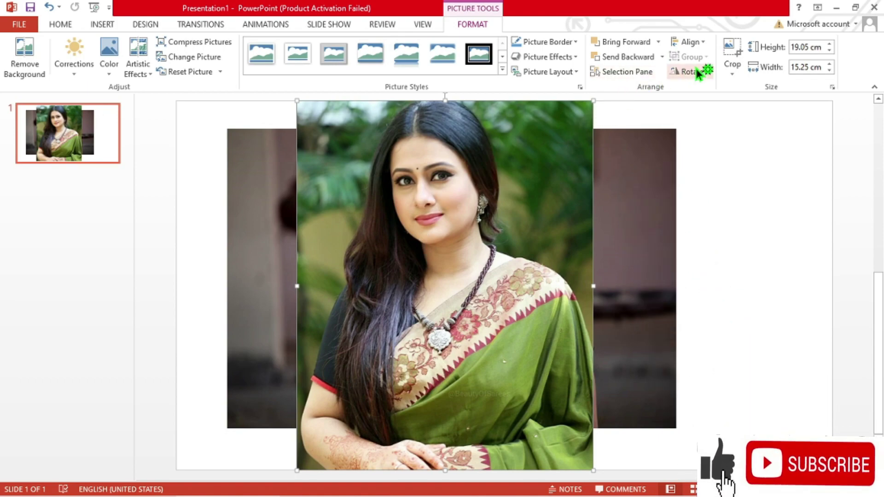
Step: Crop the green saree photo to just the face, about 5.31 cm high by 4.38 cm wide, and move it beside the woman holding the phone
click(730, 52)
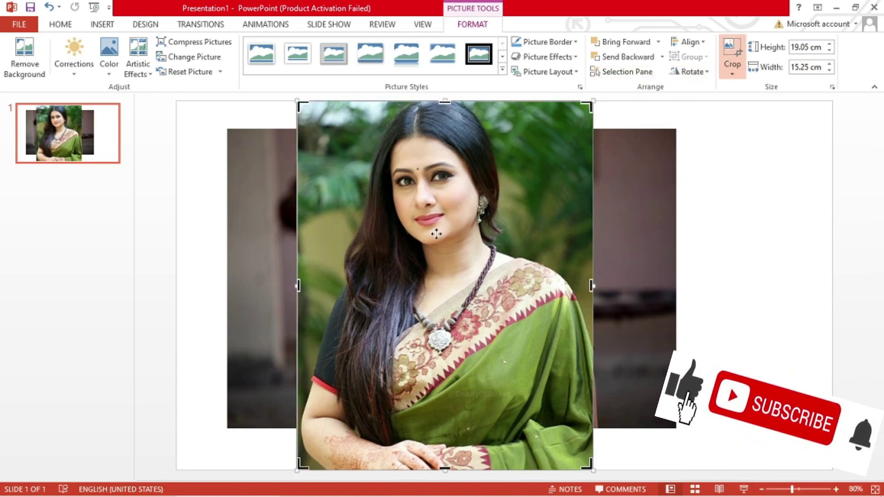
drag(442, 468, 450, 246)
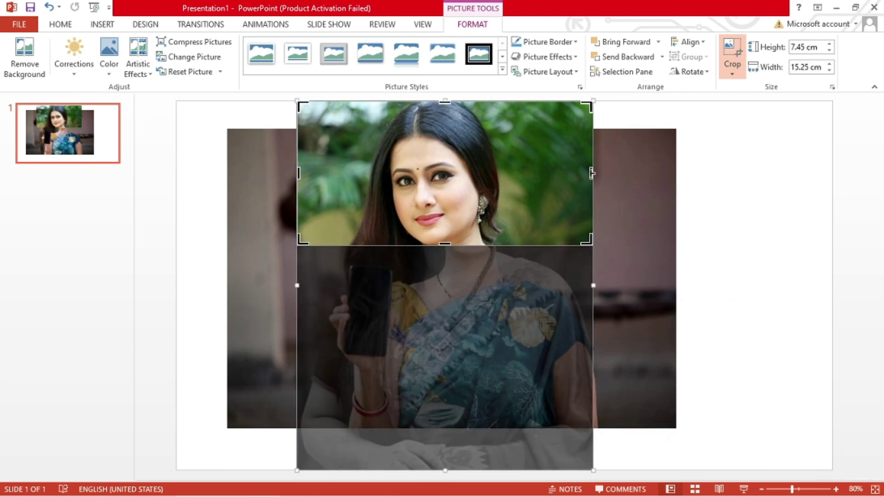
drag(593, 174, 473, 184)
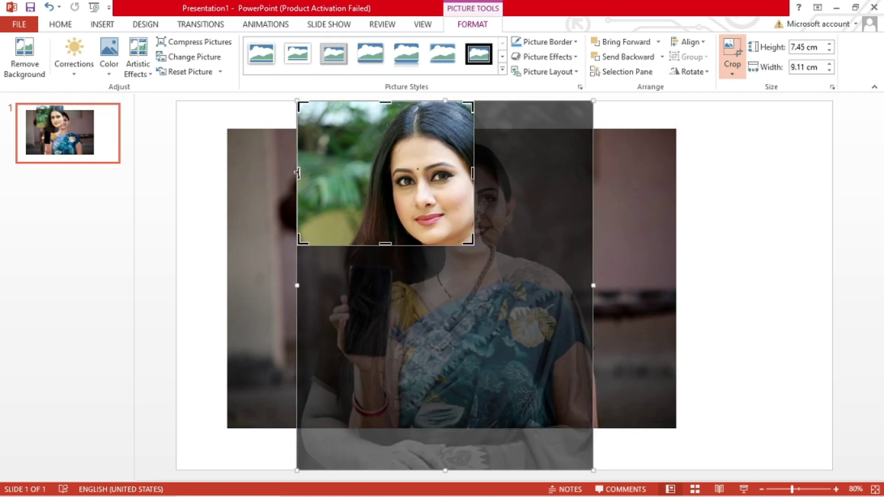
drag(297, 173, 390, 176)
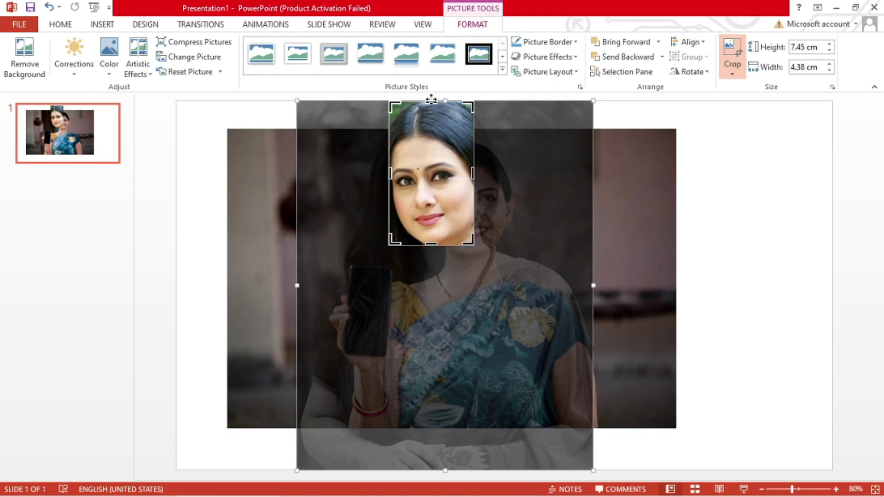
drag(431, 102, 420, 142)
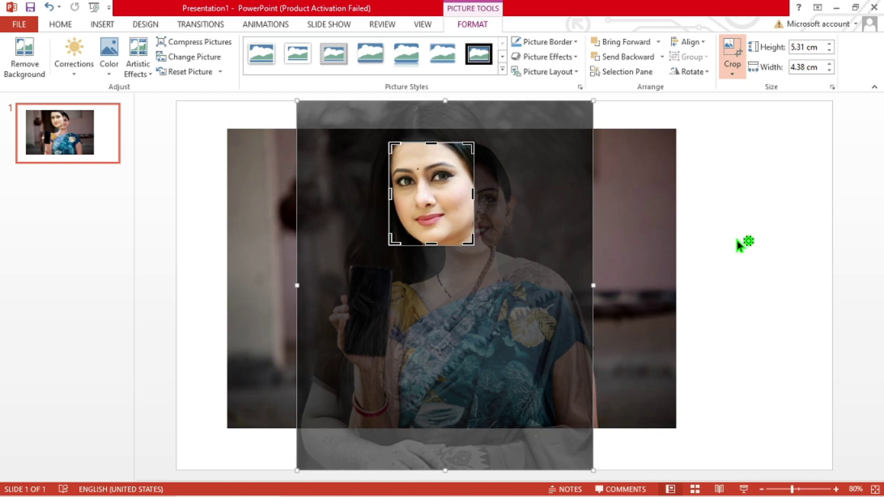
click(763, 248)
drag(465, 232, 616, 266)
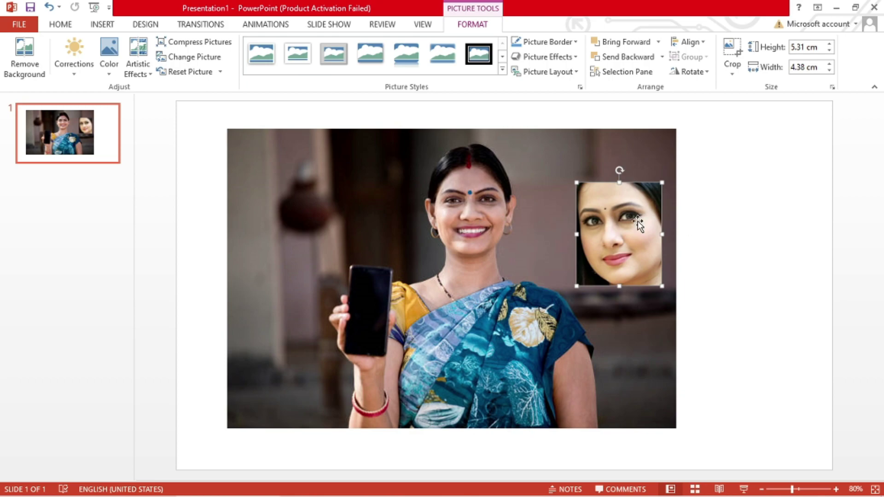
drag(625, 226, 597, 216)
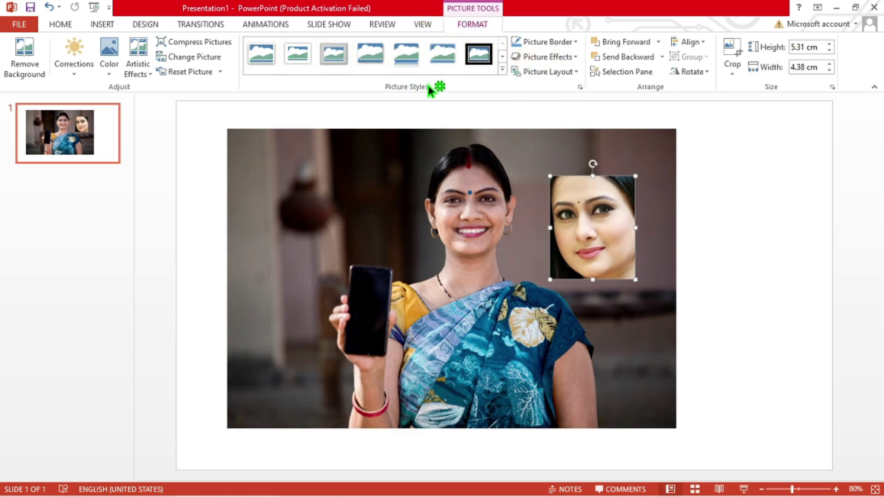
Step: Apply the soft-edged oval picture style to the cropped face and position it over the face of the woman holding the phone
click(504, 56)
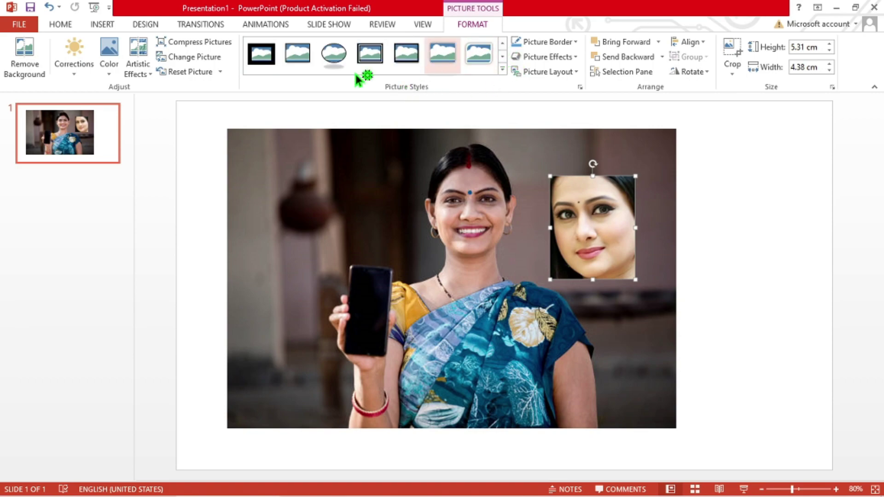
click(503, 57)
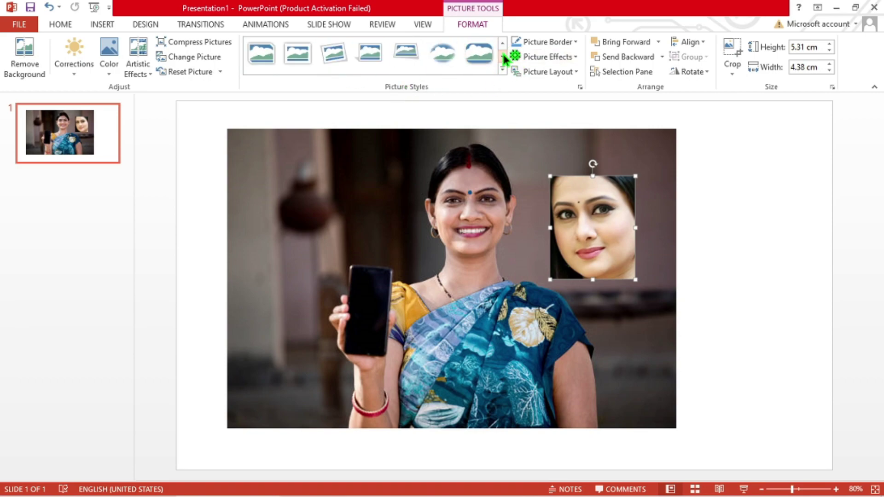
click(443, 60)
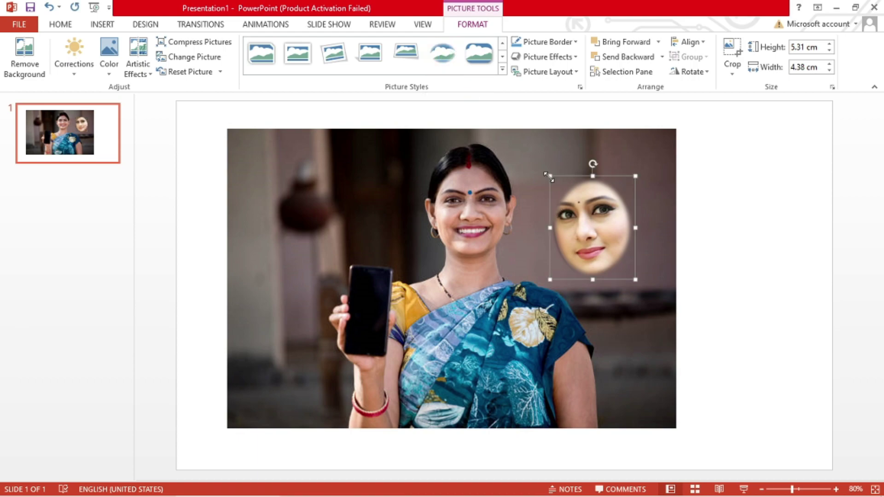
drag(578, 228, 459, 216)
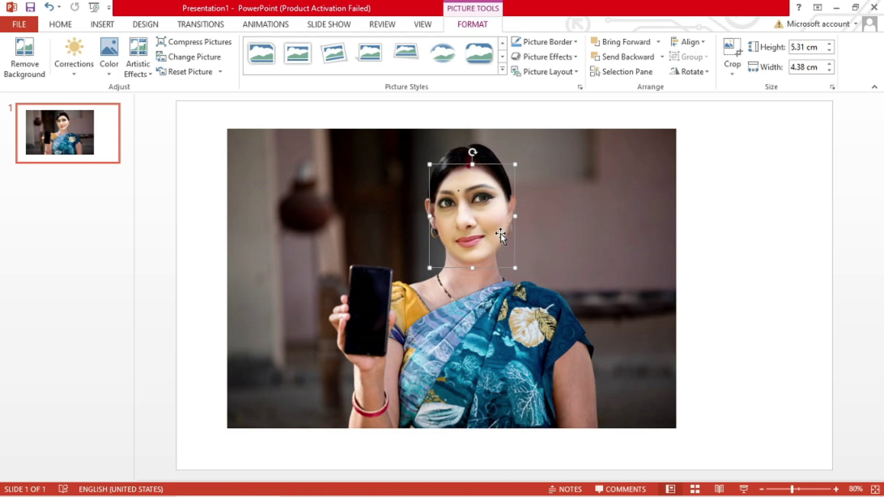
mouse_move(483, 228)
mouse_down()
mouse_move(572, 226)
mouse_move(482, 229)
mouse_up()
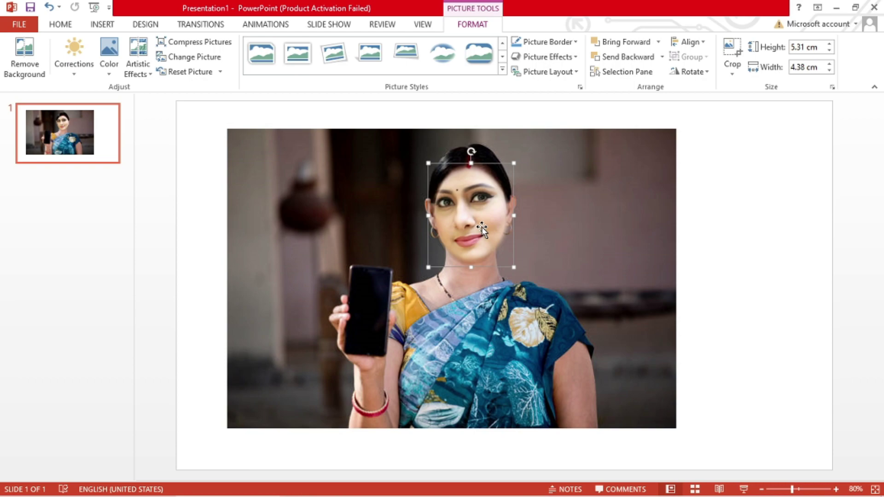
Step: Switch to Chrome and save the nettv4u.com photo from the "bangladesh actor purnima" image results to the Desktop as JPEG image shilpa-shetty
mouse_move(394, 496)
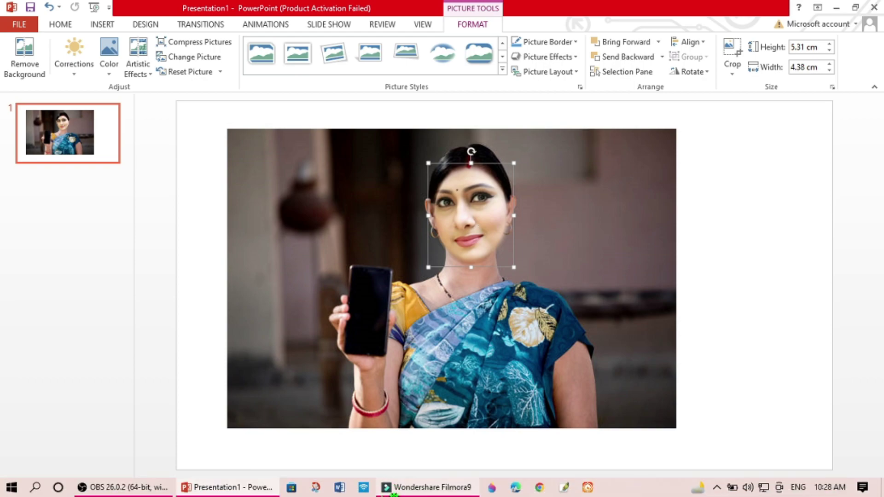
click(541, 491)
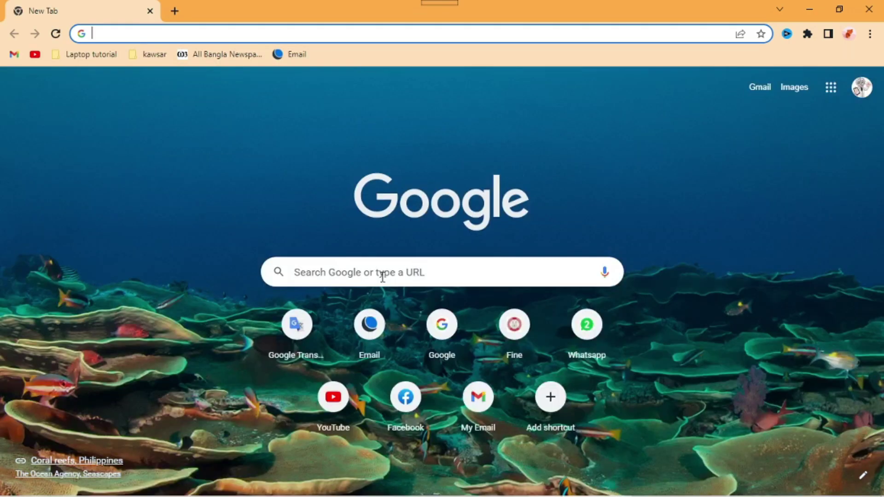
click(374, 259)
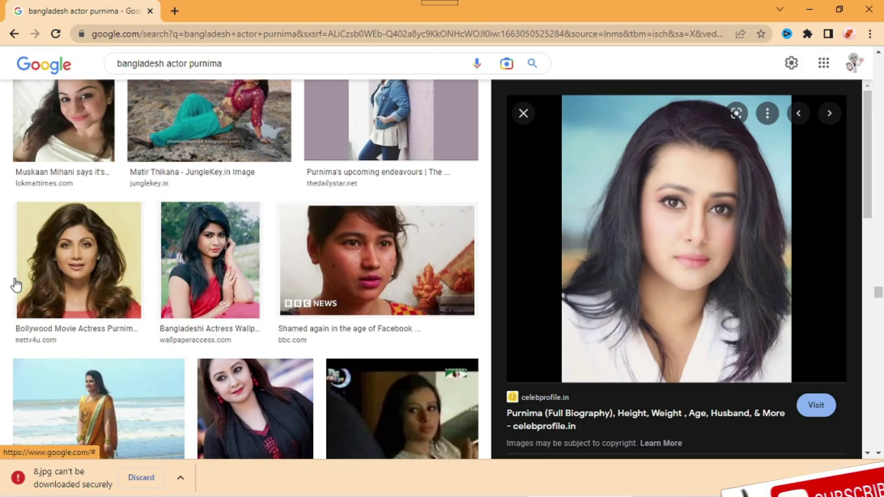
click(75, 275)
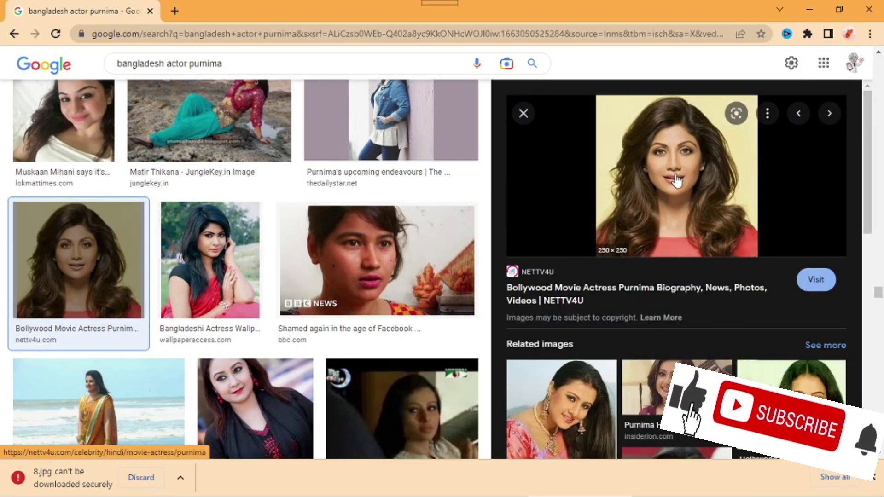
right_click(681, 167)
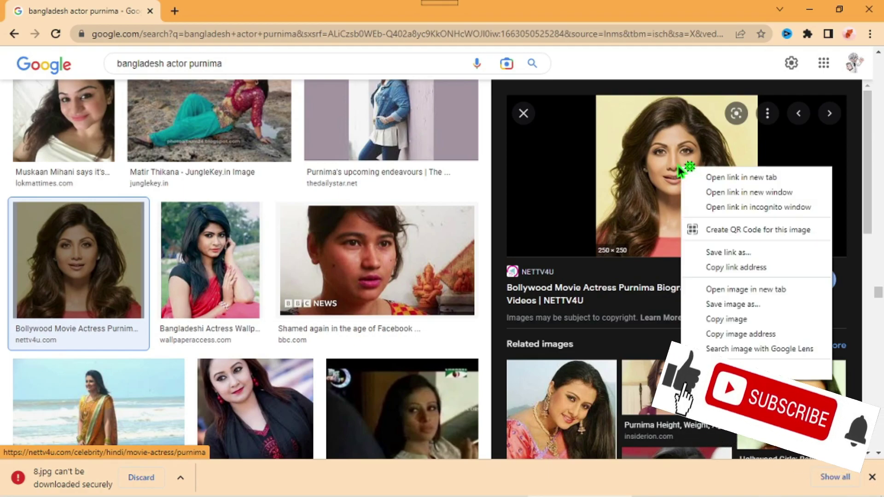
click(717, 307)
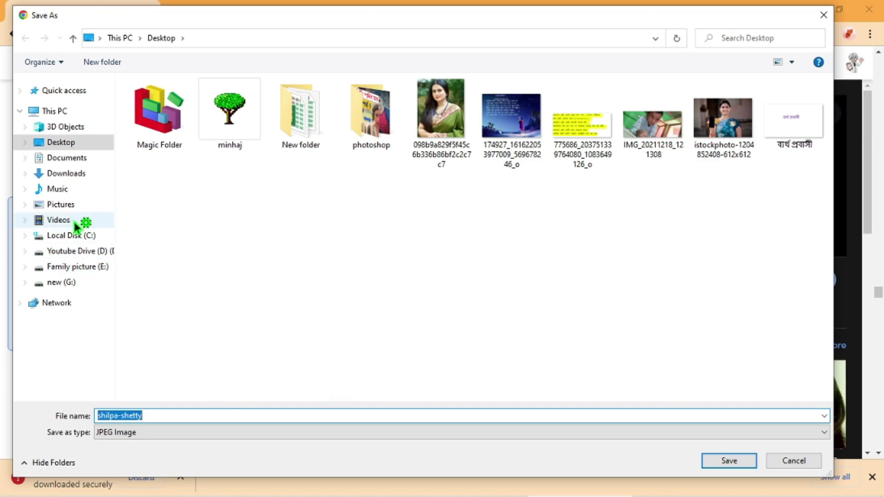
click(731, 460)
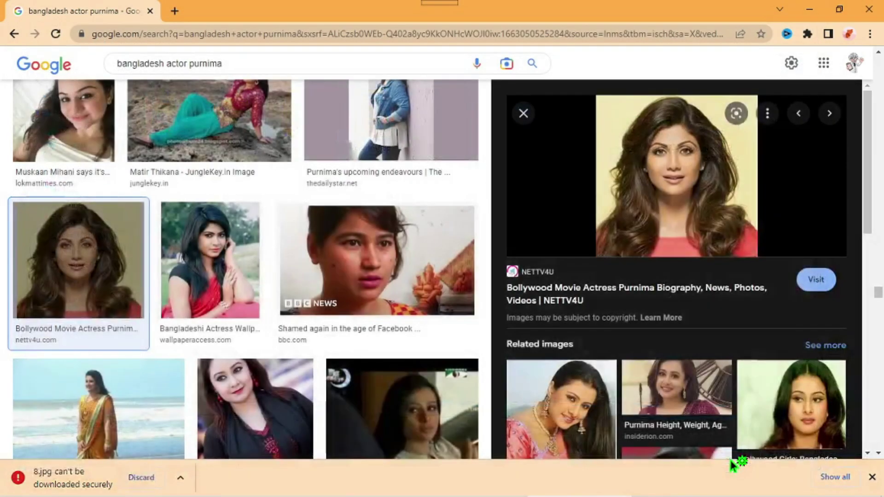